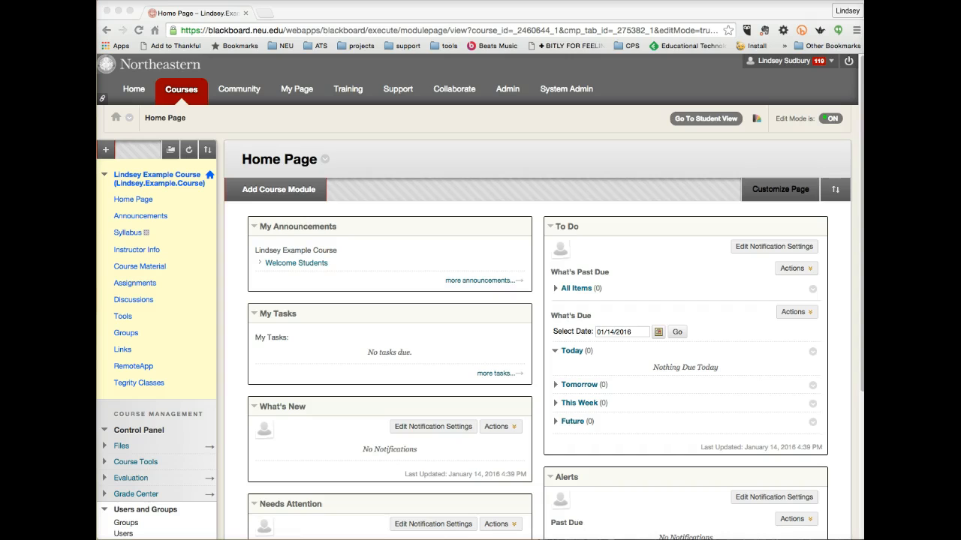
# Open the Digication tool from the course tools in the course's control panel.
pyautogui.scroll(-3, 170, 406)
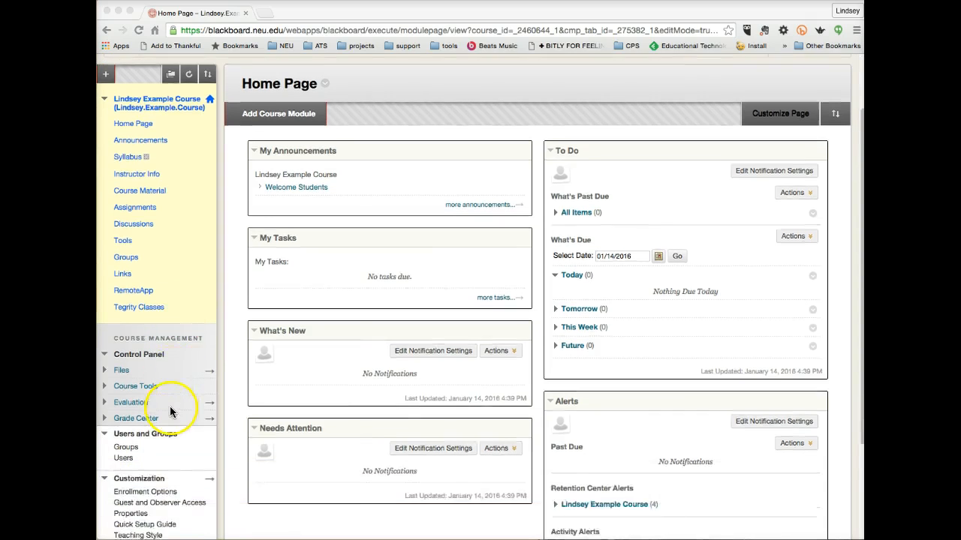
pyautogui.click(128, 352)
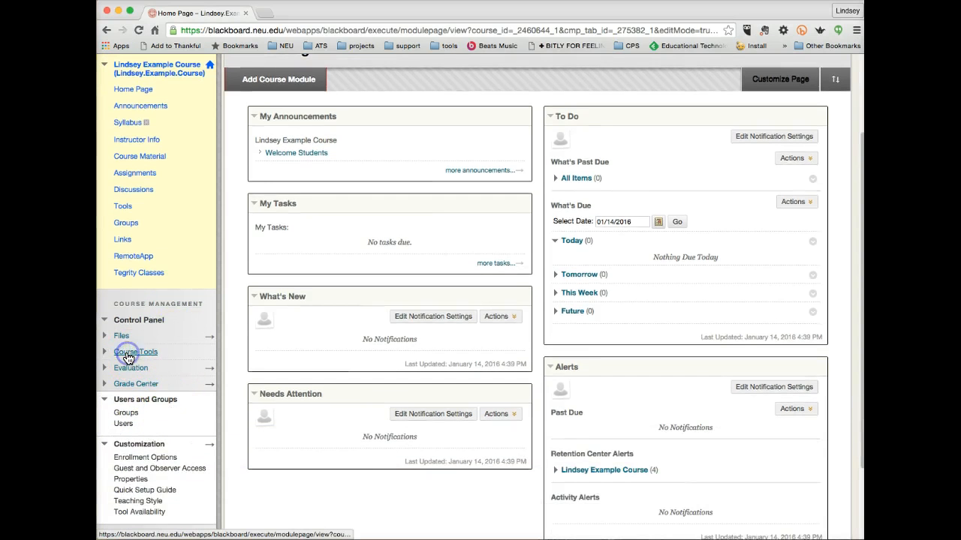
pyautogui.click(128, 352)
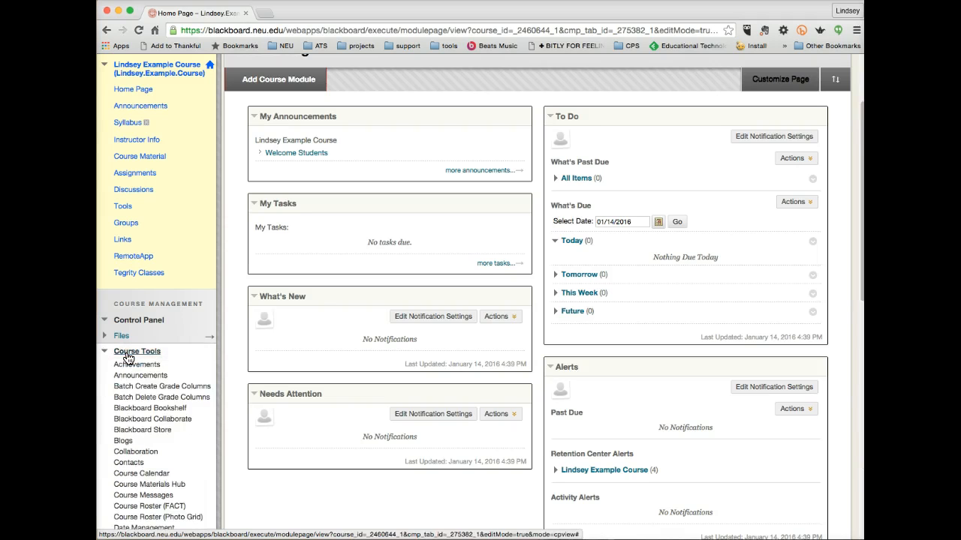
pyautogui.scroll(-2, 157, 448)
pyautogui.click(155, 451)
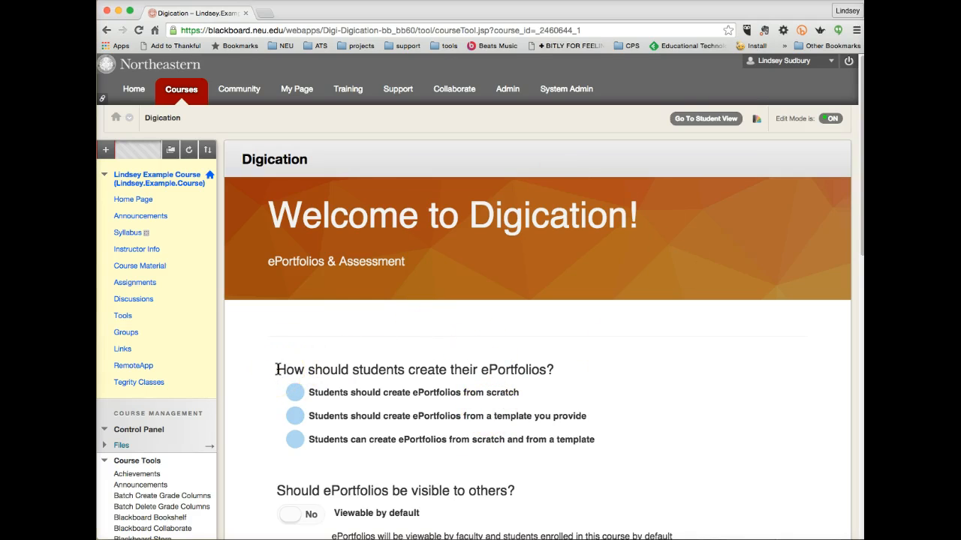
# Try the option for students to create ePortfolios from a provided template and look through the template list.
pyautogui.click(296, 394)
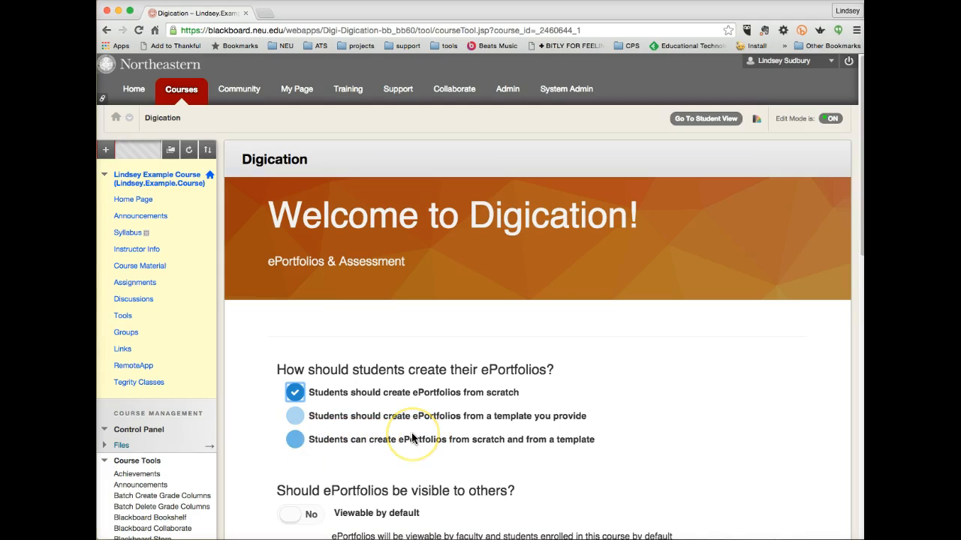
pyautogui.click(296, 417)
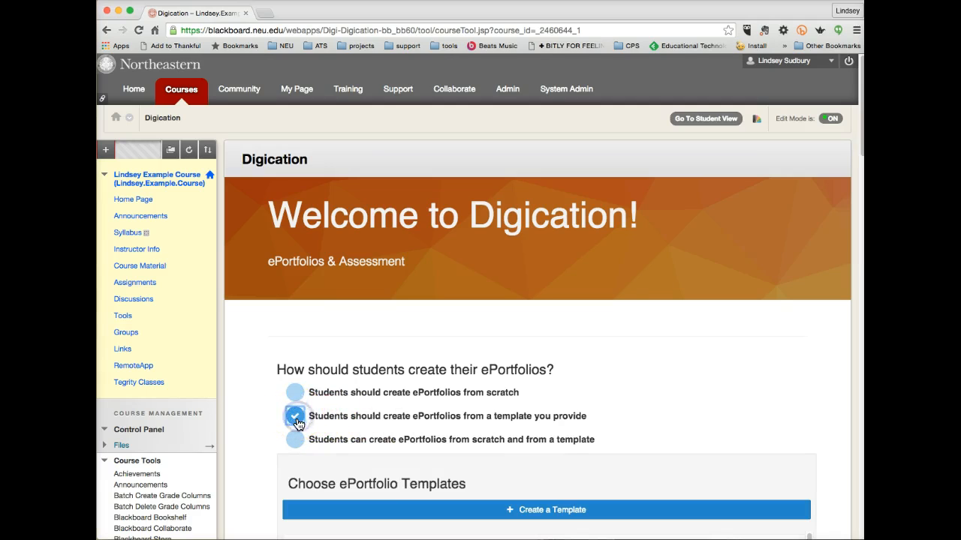
pyautogui.scroll(-3, 533, 424)
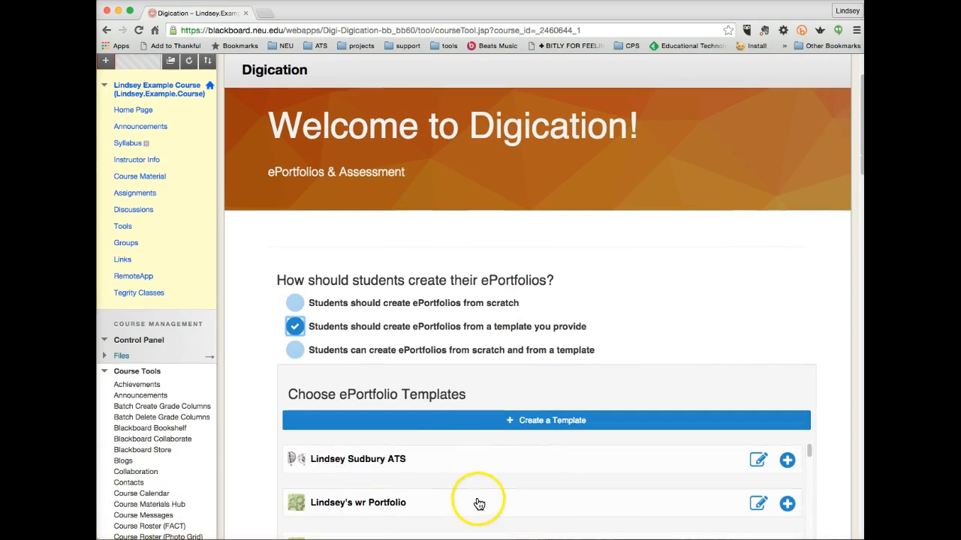
pyautogui.scroll(-1, 472, 502)
pyautogui.scroll(3, 467, 492)
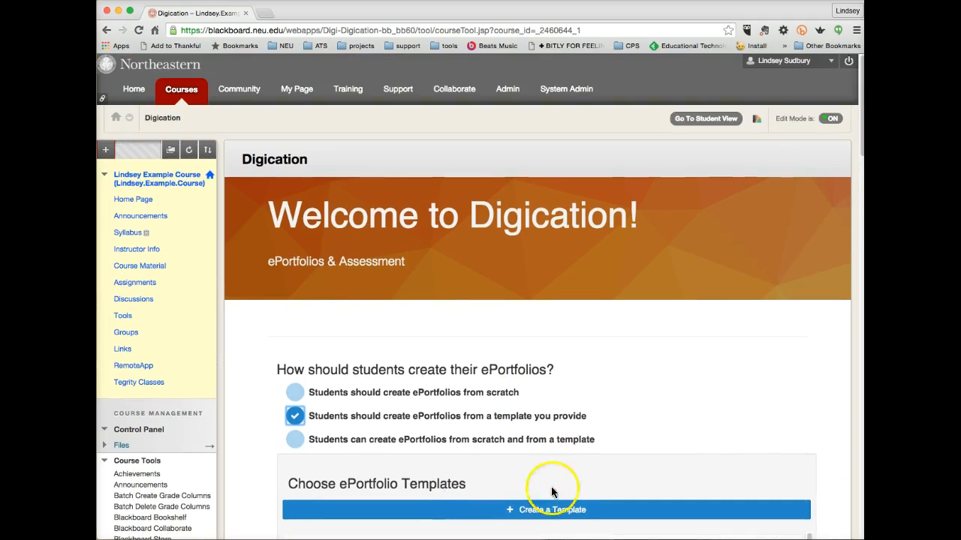
pyautogui.scroll(-3, 578, 458)
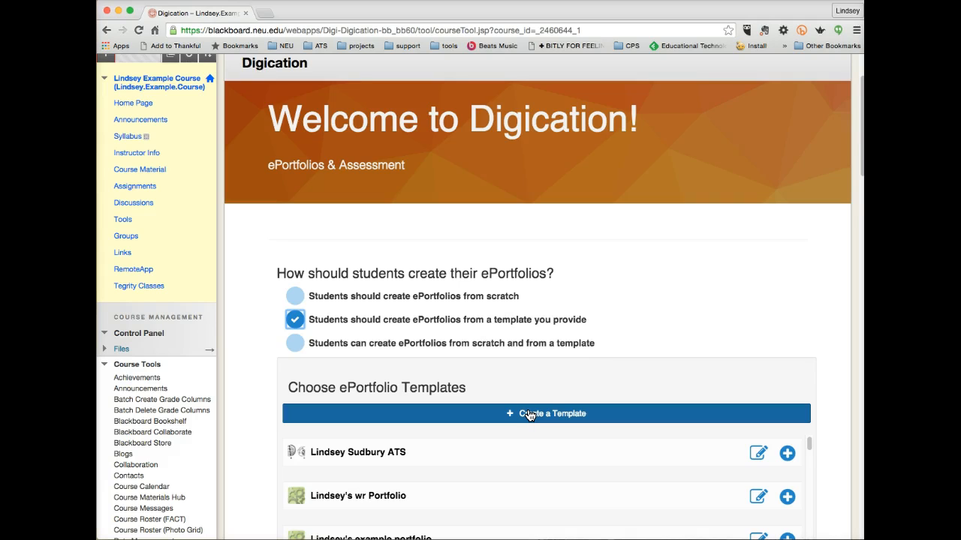
pyautogui.scroll(-1, 696, 309)
pyautogui.scroll(-2, 696, 309)
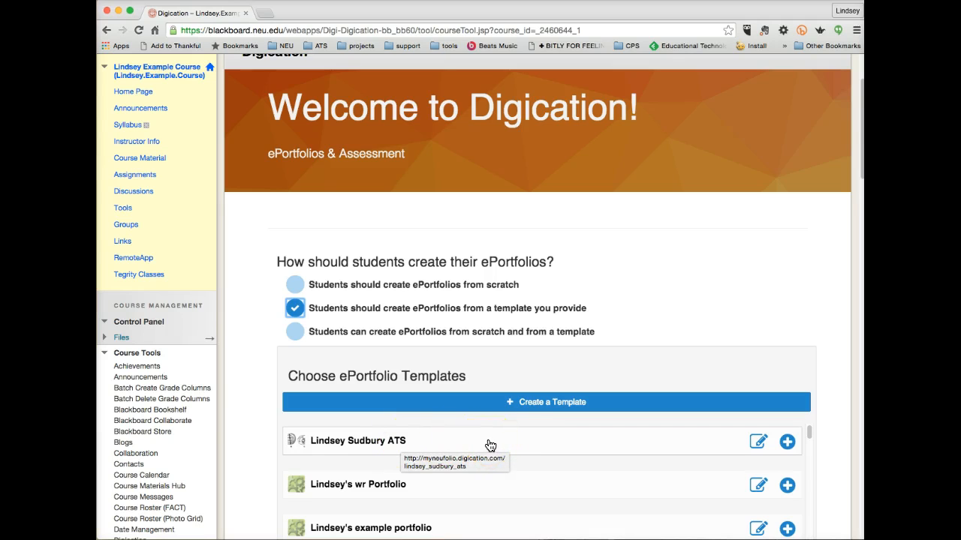
pyautogui.click(826, 331)
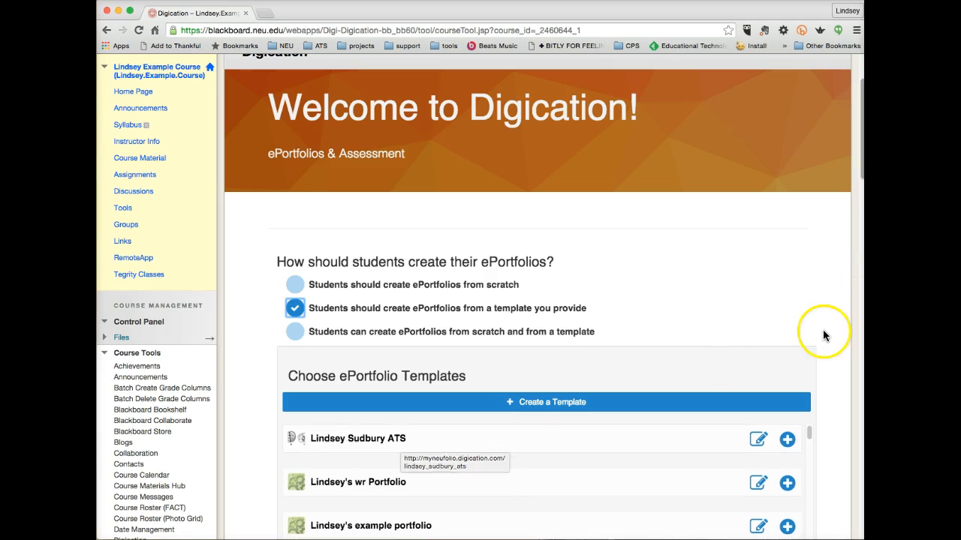
pyautogui.scroll(-2, 826, 331)
pyautogui.scroll(-2, 826, 332)
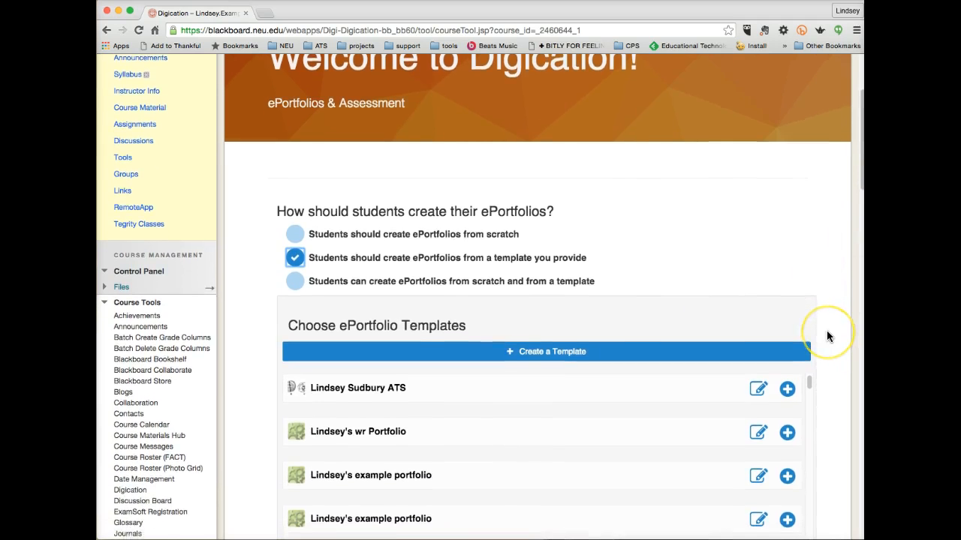
pyautogui.scroll(-2, 826, 330)
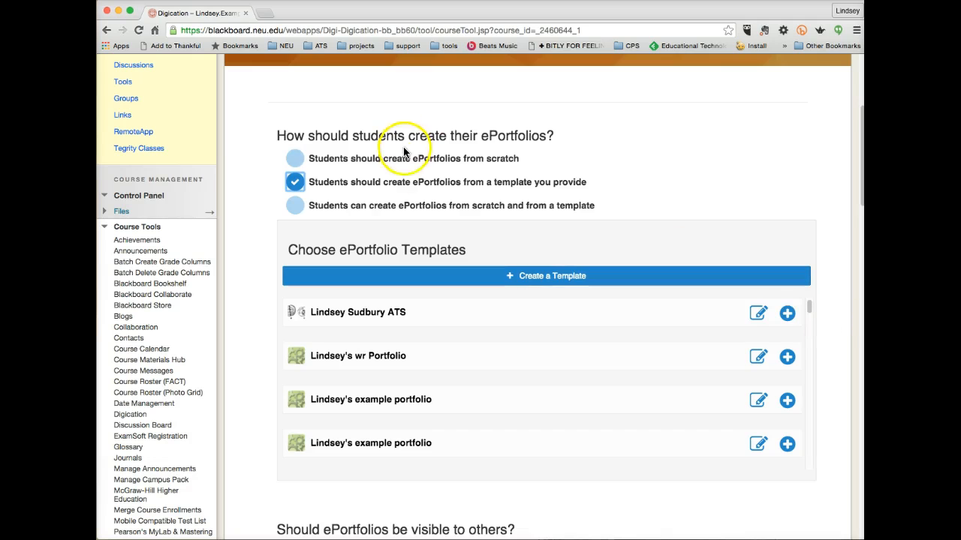
# Set students to create ePortfolios from scratch, make ePortfolios viewable by default, and save the setup.
pyautogui.click(295, 158)
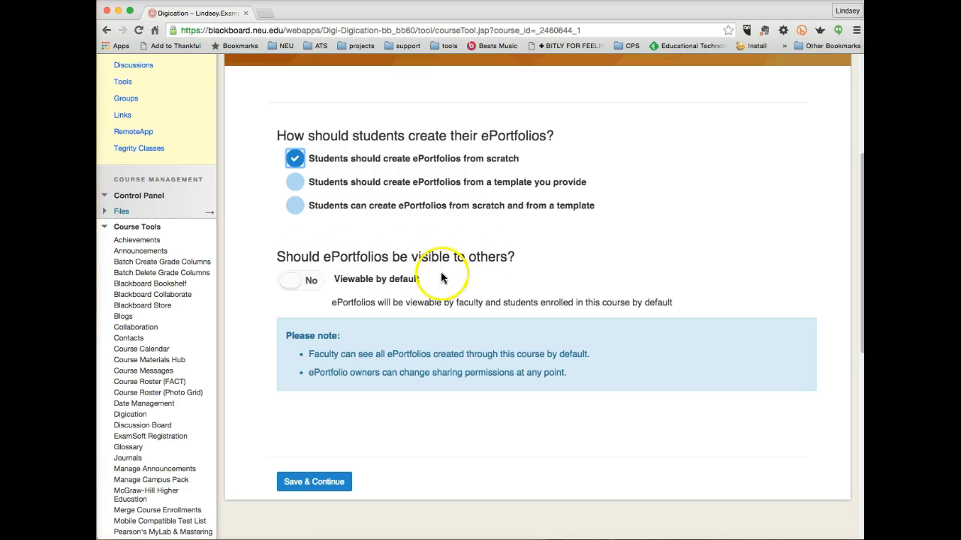
pyautogui.click(306, 280)
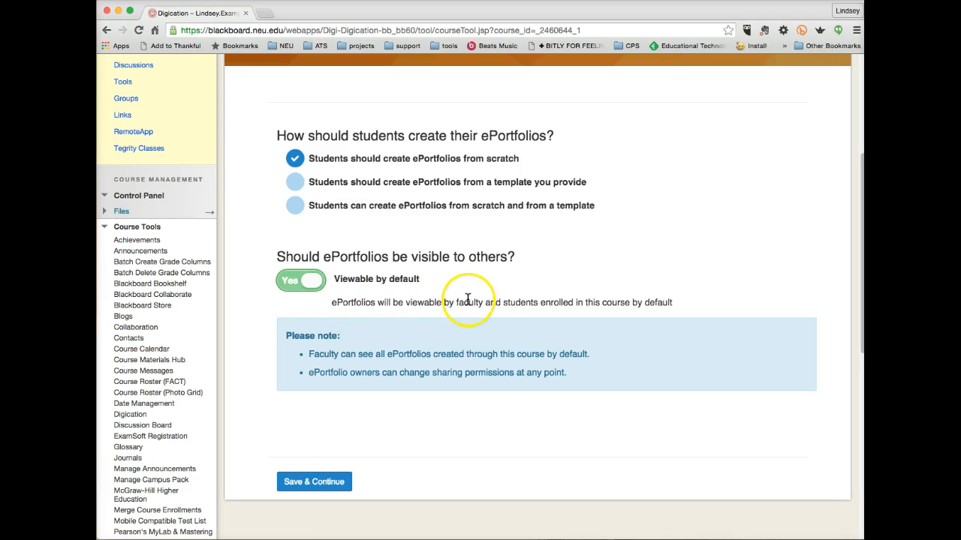
pyautogui.click(294, 282)
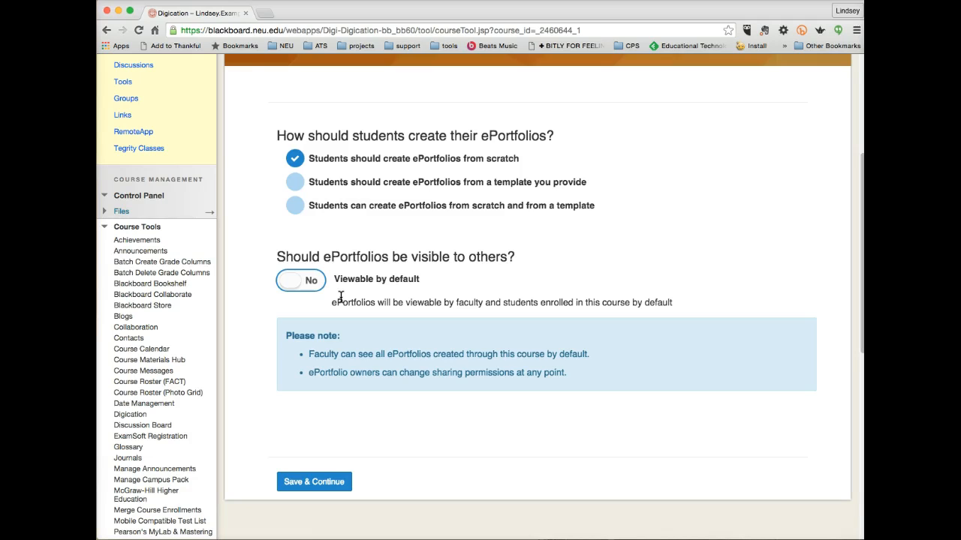
pyautogui.click(306, 281)
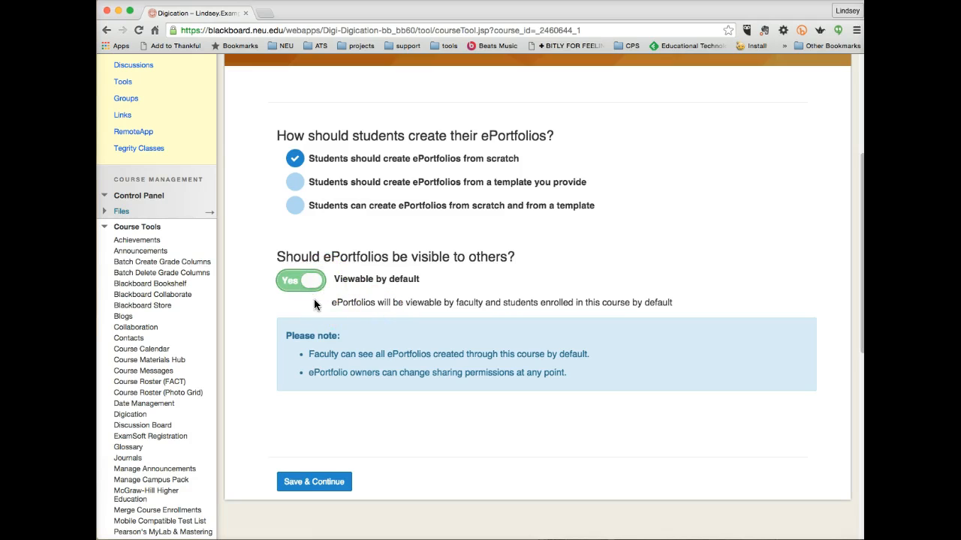
pyautogui.click(314, 484)
pyautogui.click(822, 467)
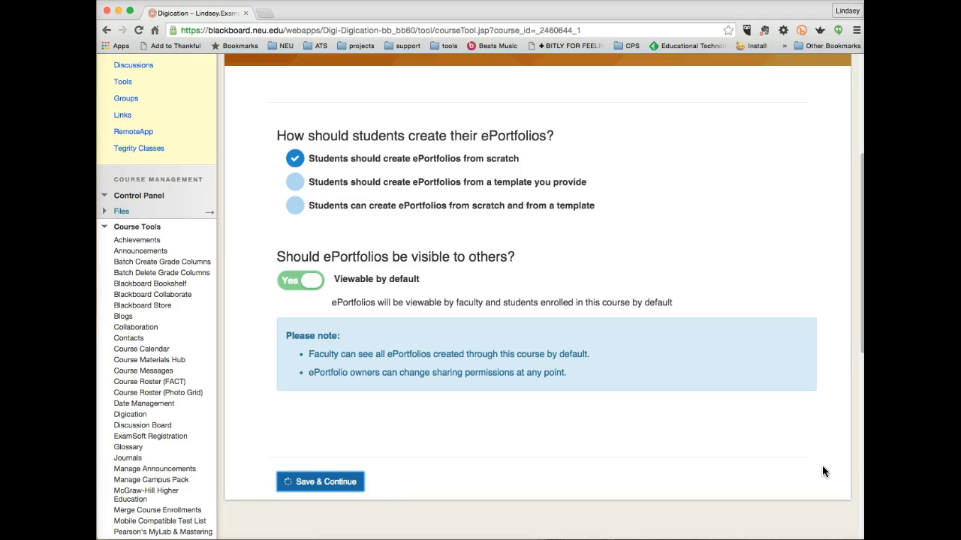
pyautogui.click(365, 424)
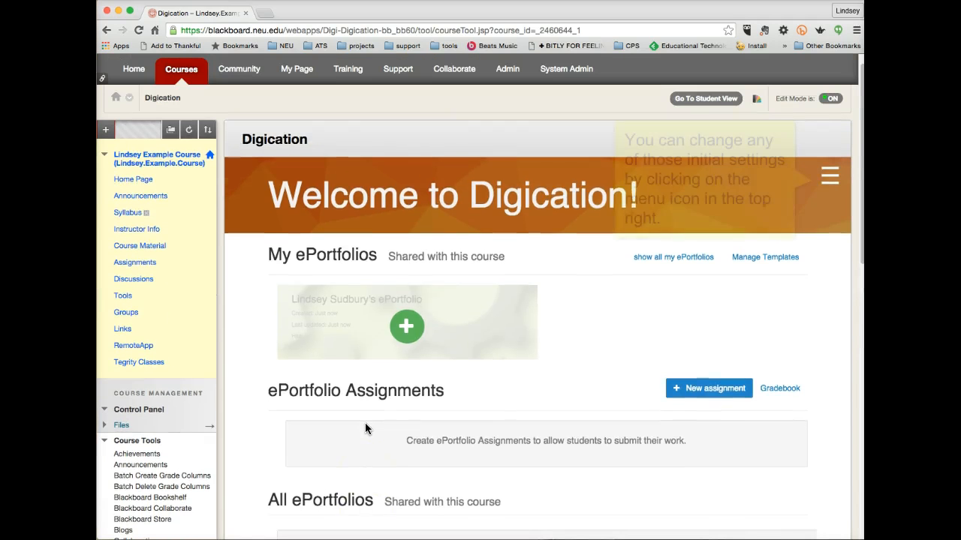
pyautogui.click(367, 424)
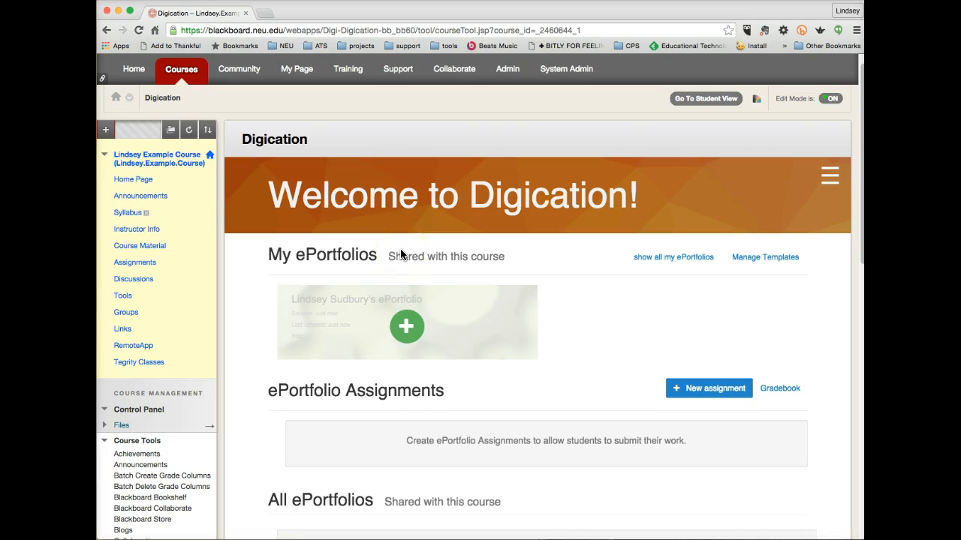
# View all own ePortfolios, return to those shared with this course, and check the ePortfolio template manager.
pyautogui.click(671, 257)
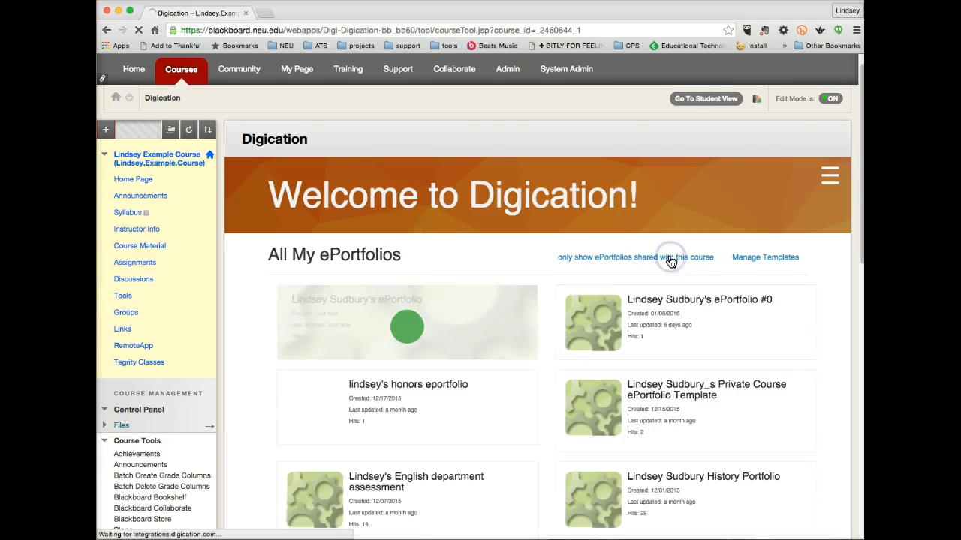
pyautogui.click(602, 279)
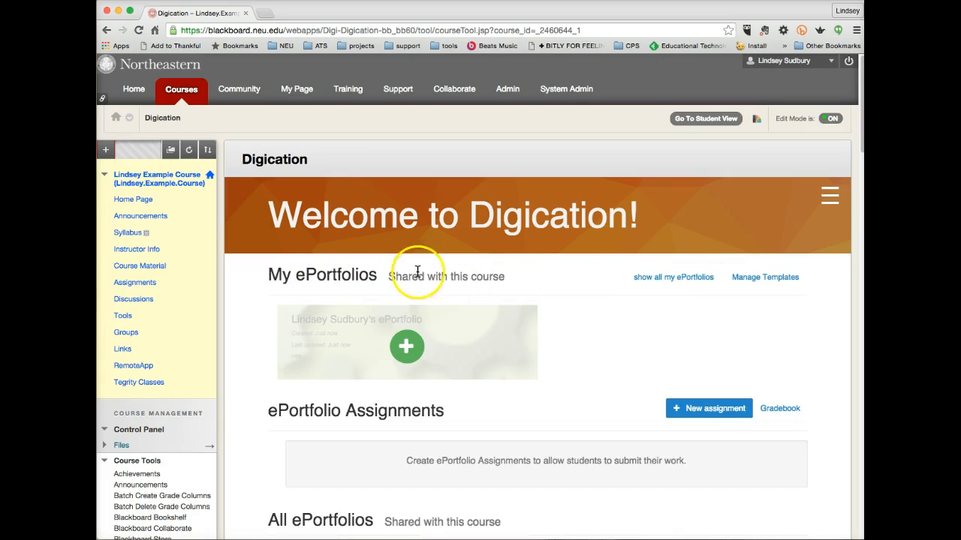
pyautogui.click(769, 276)
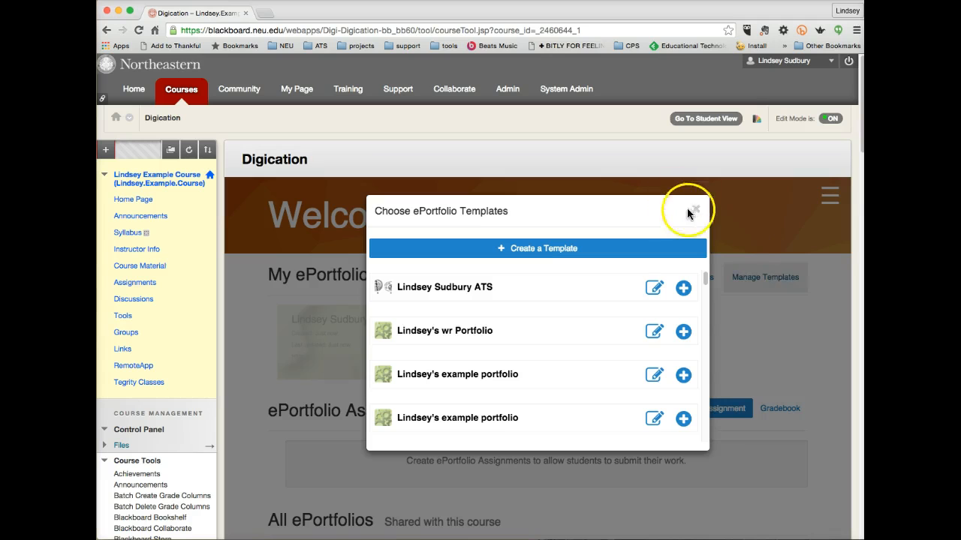
pyautogui.click(692, 211)
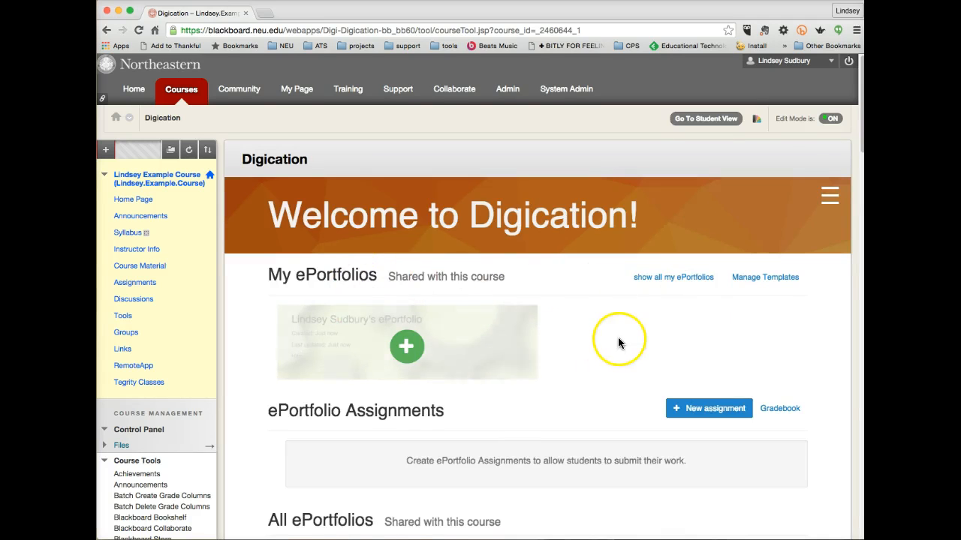
# Start a new ePortfolio assignment and create a new Digication course for it instead of using an existing one.
pyautogui.scroll(-3, 618, 342)
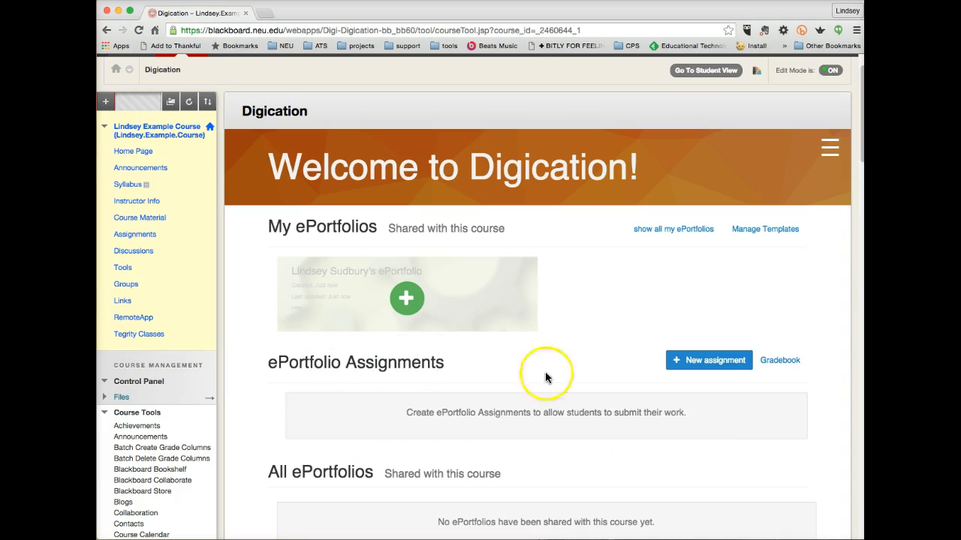
pyautogui.scroll(-5, 441, 432)
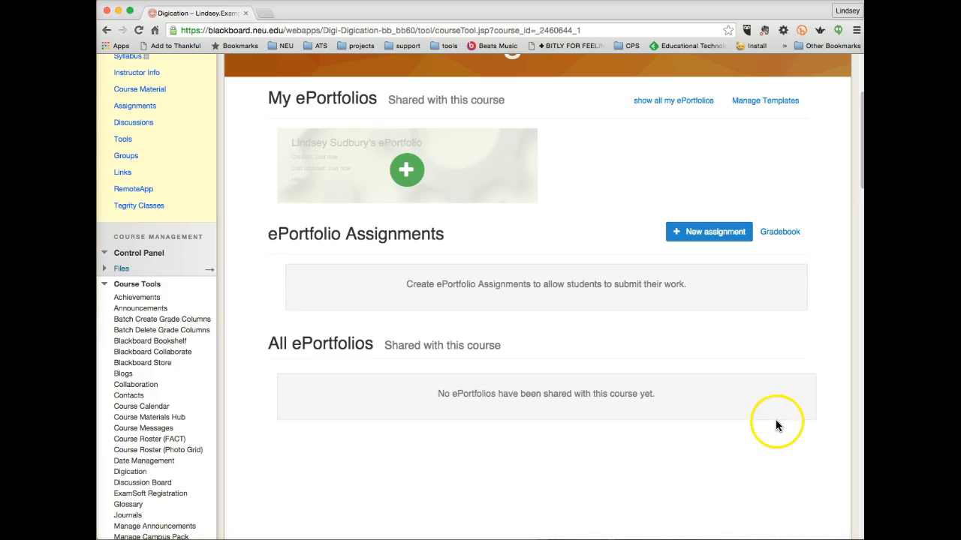
pyautogui.scroll(1, 396, 473)
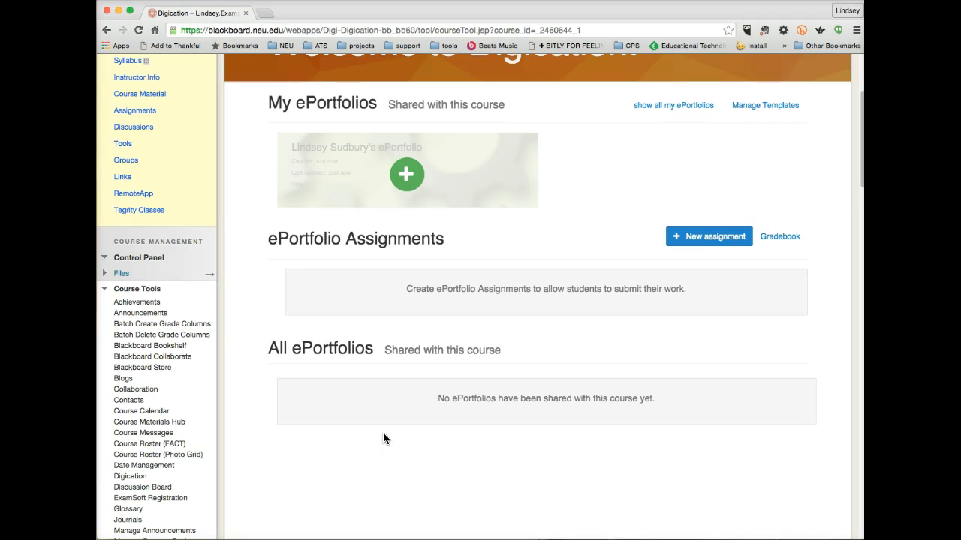
pyautogui.click(702, 239)
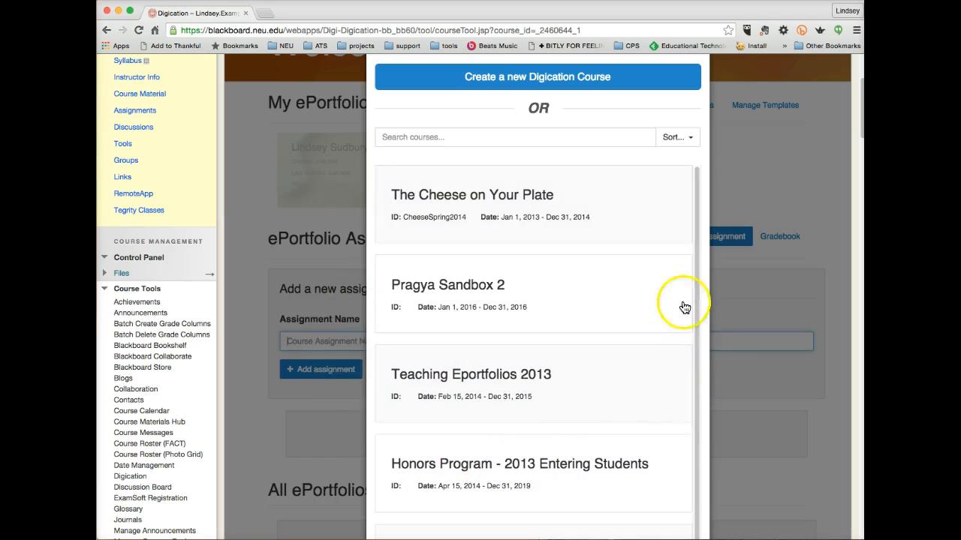
pyautogui.click(409, 197)
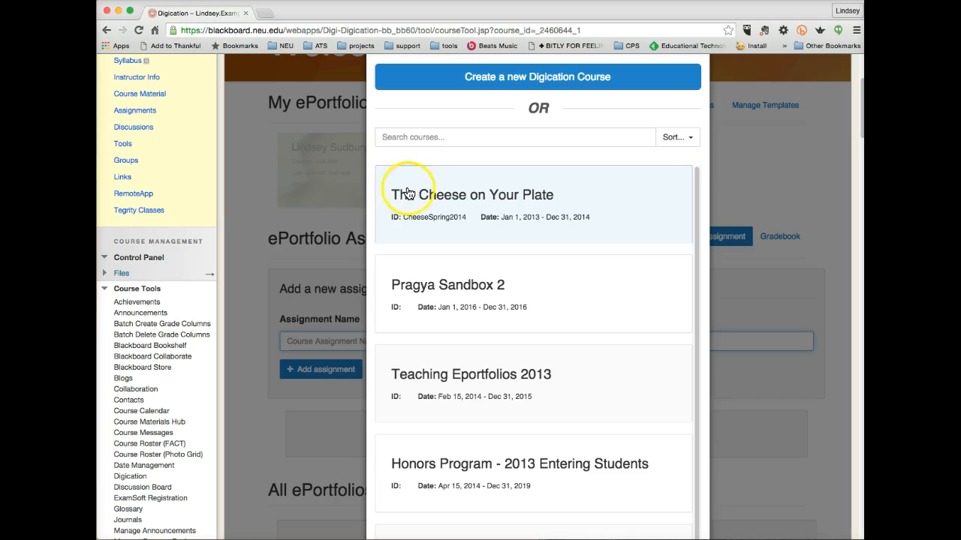
pyautogui.click(475, 80)
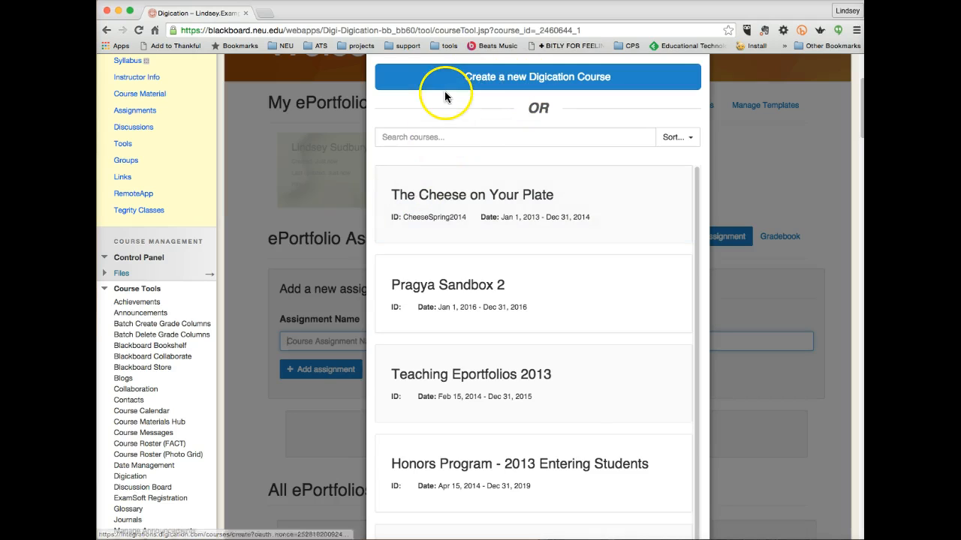
pyautogui.click(654, 81)
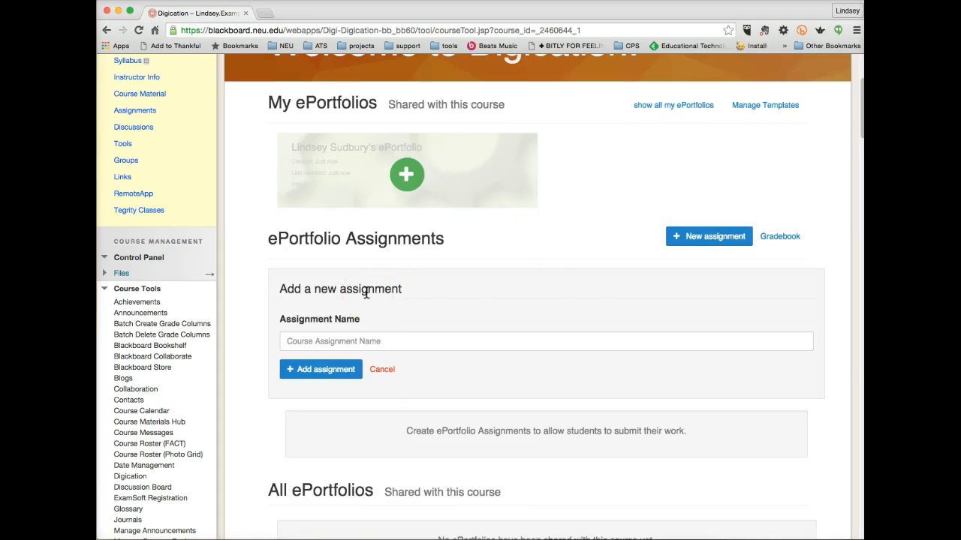
# Name the new ePortfolio assignment "Project 1" and add it to the course.
pyautogui.click(301, 339)
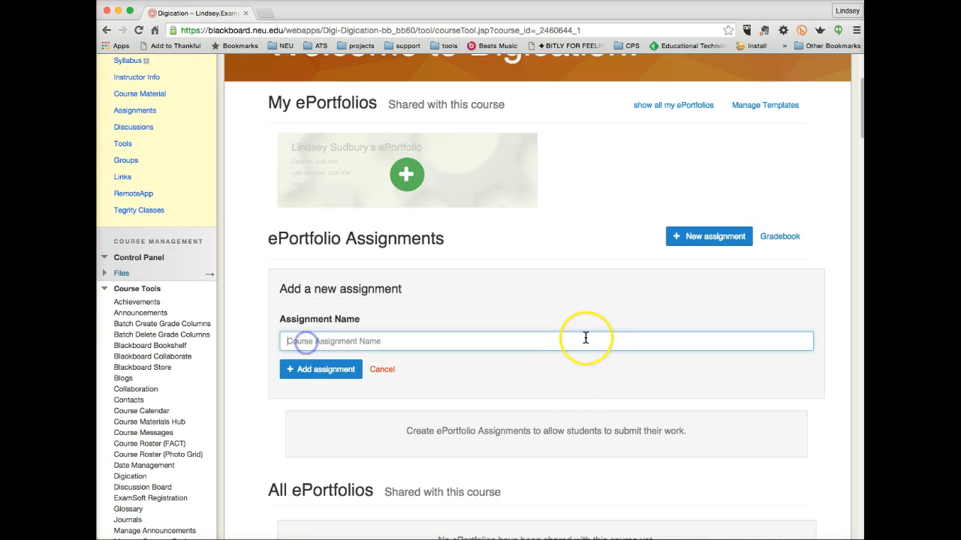
pyautogui.write('Project 1')
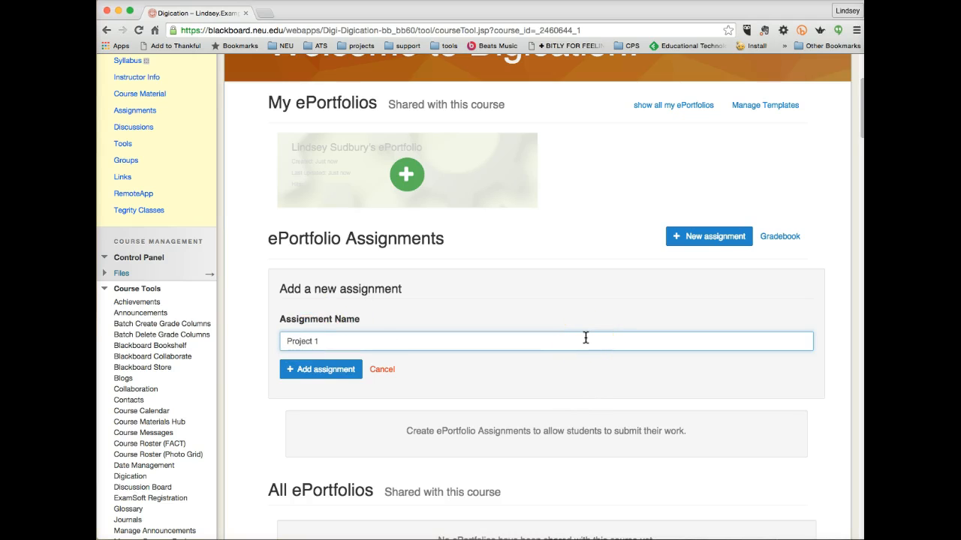
pyautogui.click(319, 369)
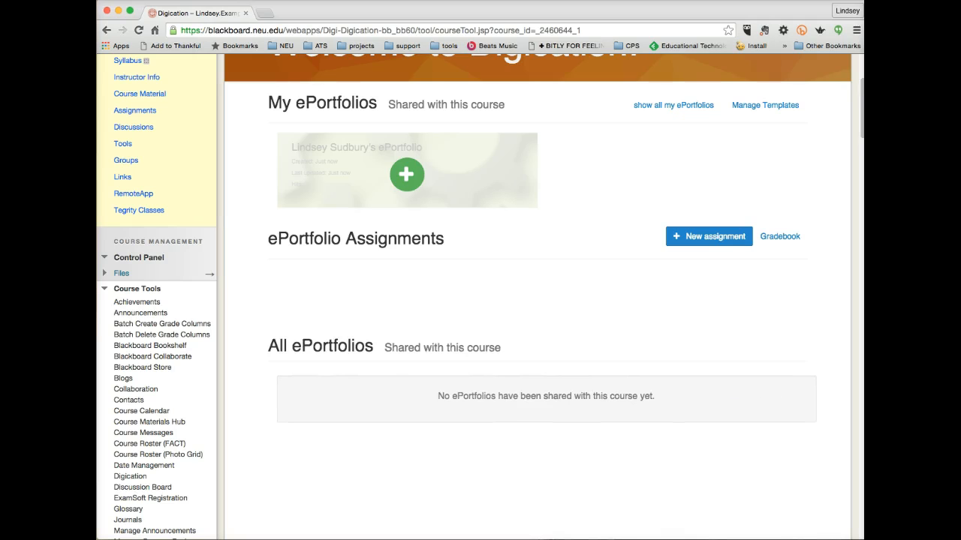
pyautogui.moveTo(337, 285)
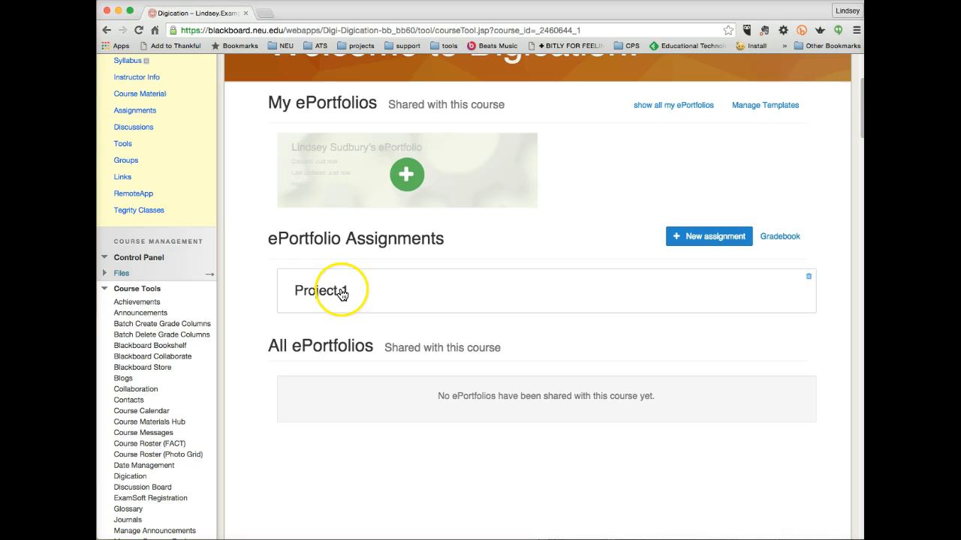
# Open the Project 1 assignment for editing, review the Student Submission step's basic information and options, and save the step.
pyautogui.click(398, 306)
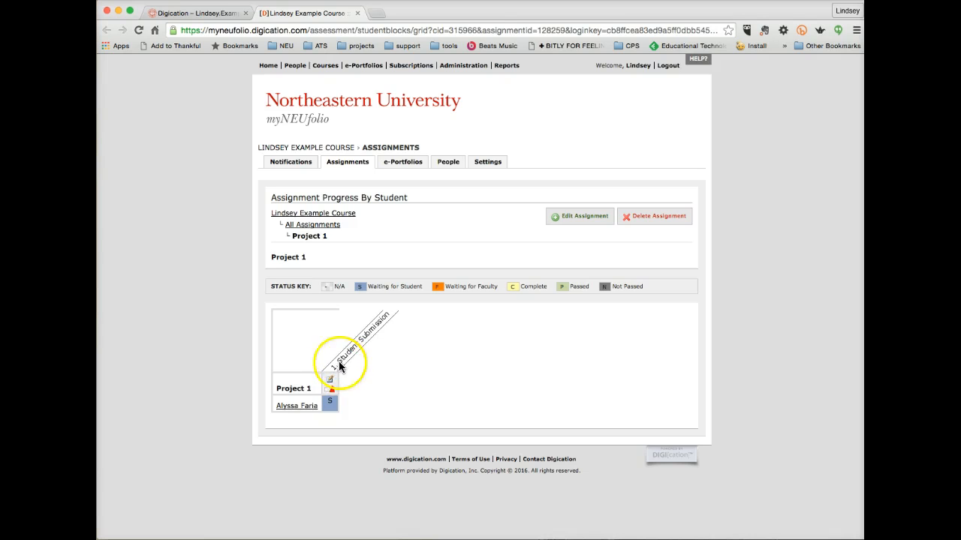
pyautogui.click(583, 218)
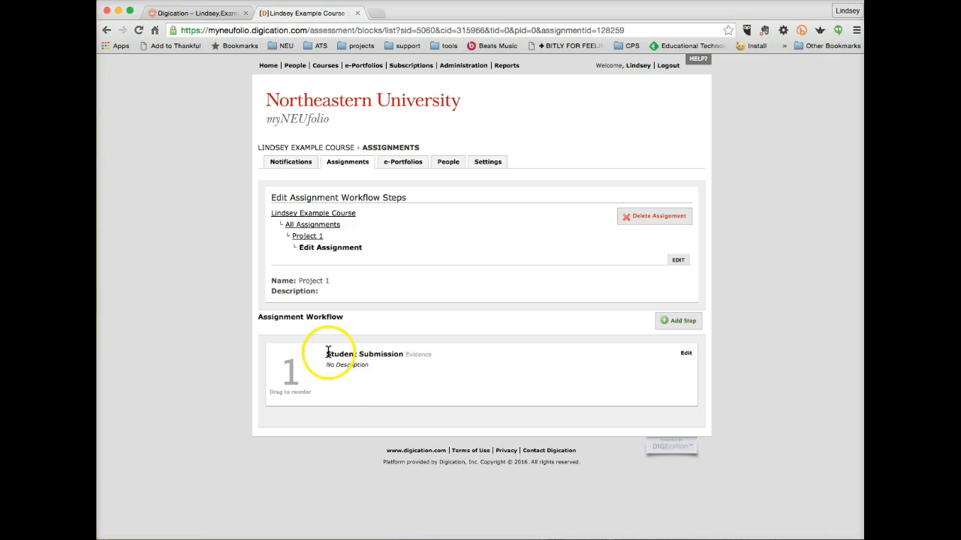
pyautogui.click(683, 357)
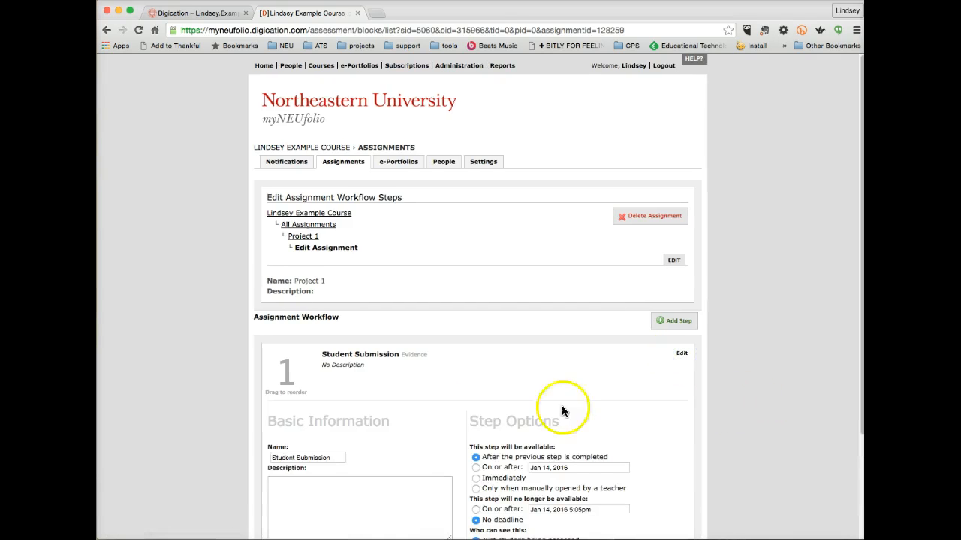
pyautogui.scroll(-1, 480, 405)
pyautogui.scroll(-2, 473, 407)
pyautogui.click(334, 339)
pyautogui.click(318, 372)
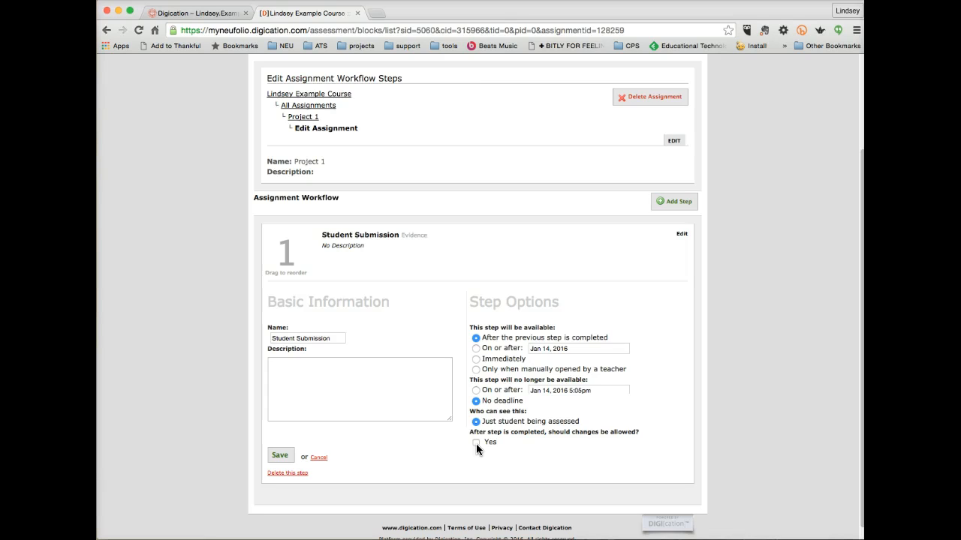
pyautogui.click(279, 456)
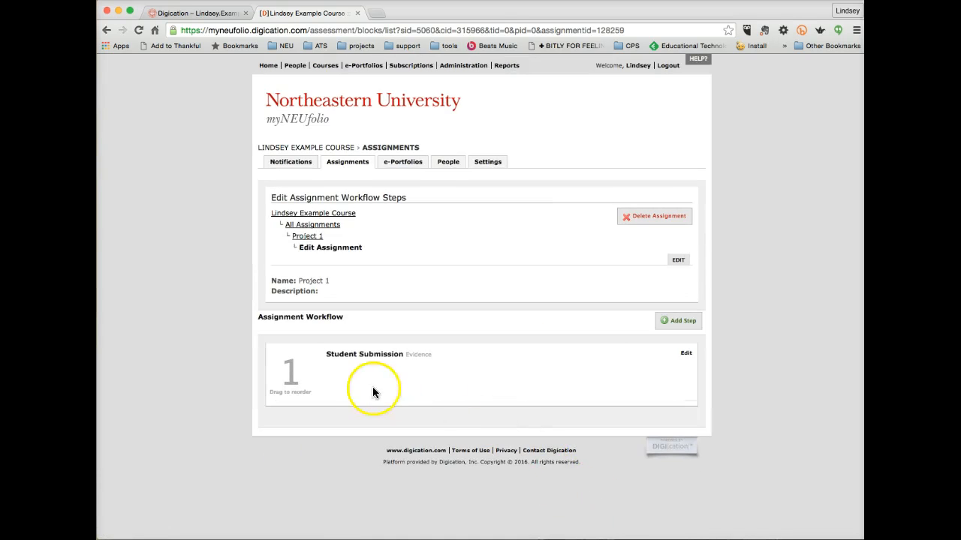
# Add a Peer Reflection step to the Project 1 workflow and save it with its default name and options.
pyautogui.click(678, 320)
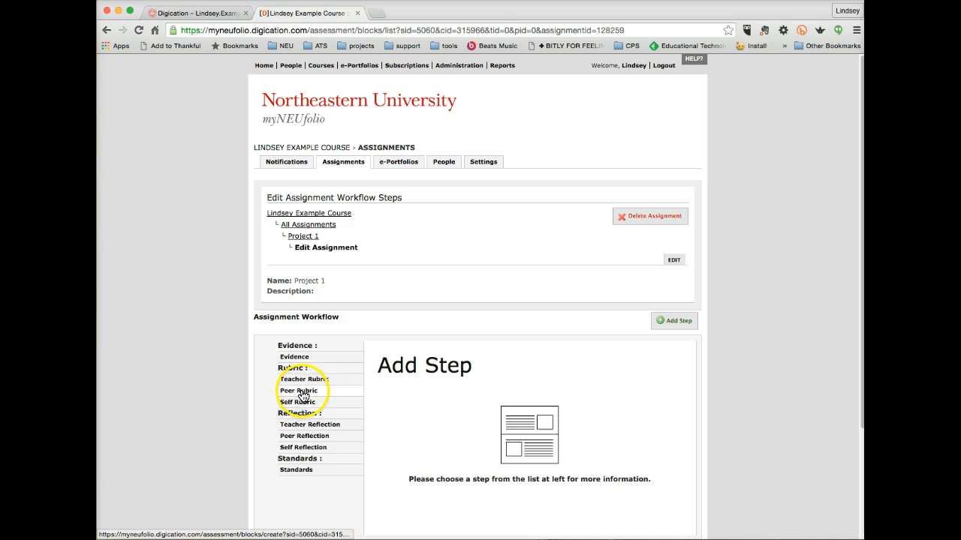
pyautogui.click(304, 435)
pyautogui.click(655, 509)
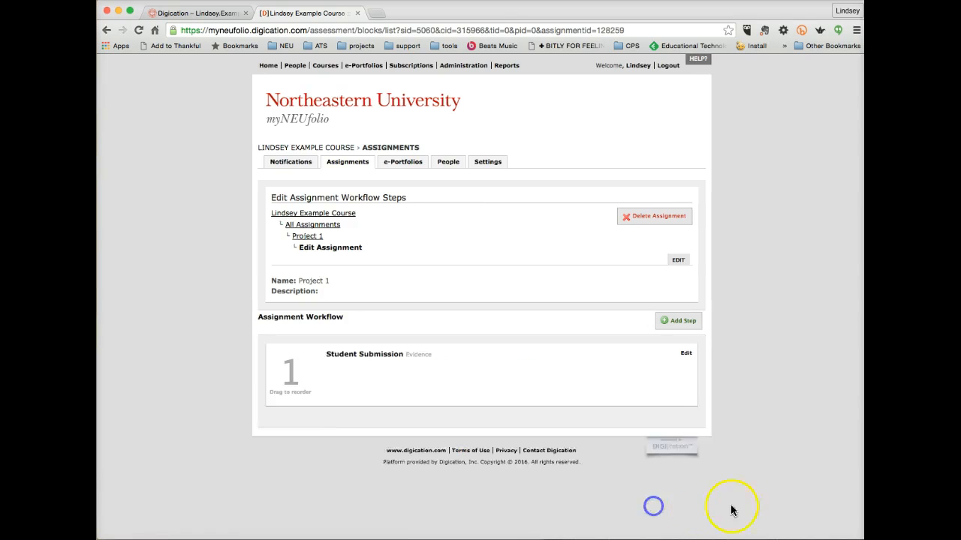
pyautogui.scroll(-4, 649, 491)
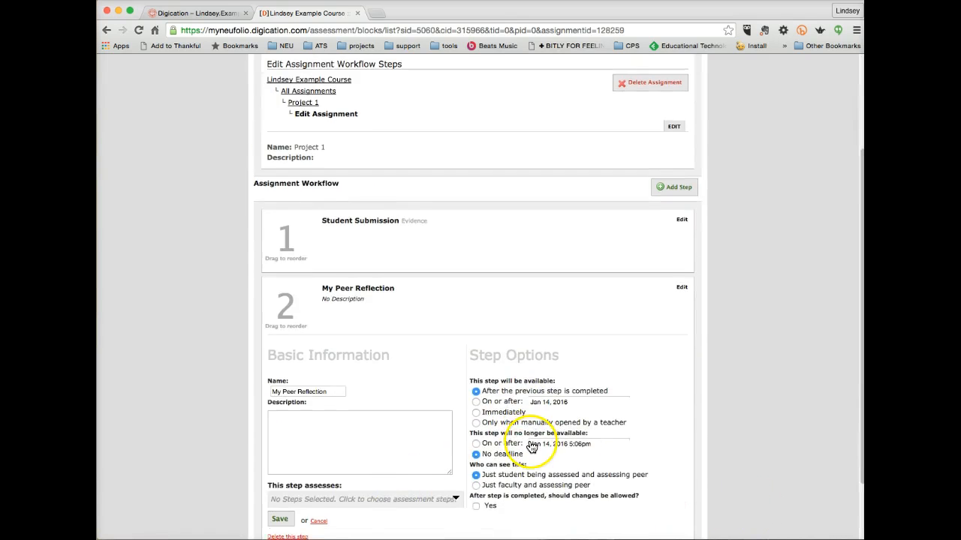
pyautogui.scroll(-2, 527, 424)
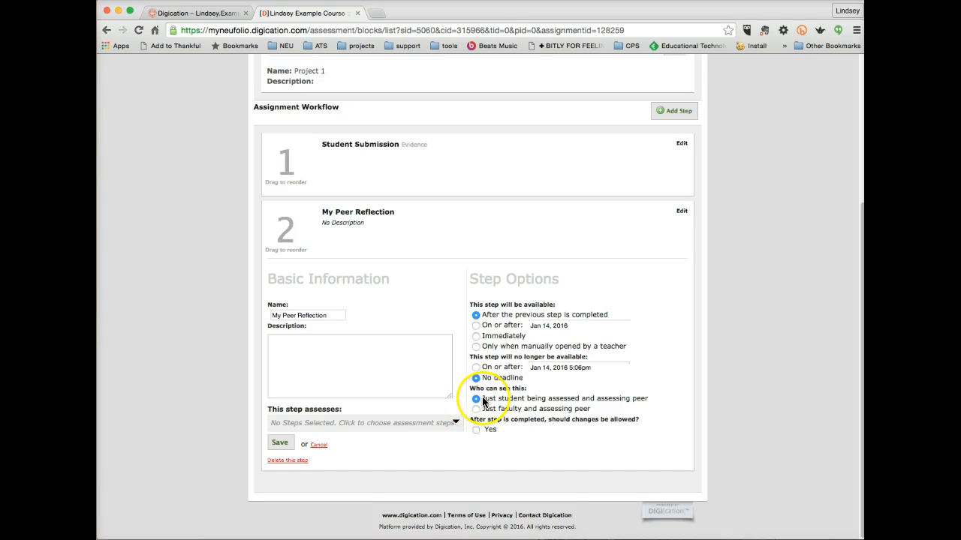
pyautogui.click(279, 443)
# Set the My Peer Reflection step to assess Step 1, Student Submission, and save it.
pyautogui.click(681, 418)
pyautogui.scroll(-5, 488, 448)
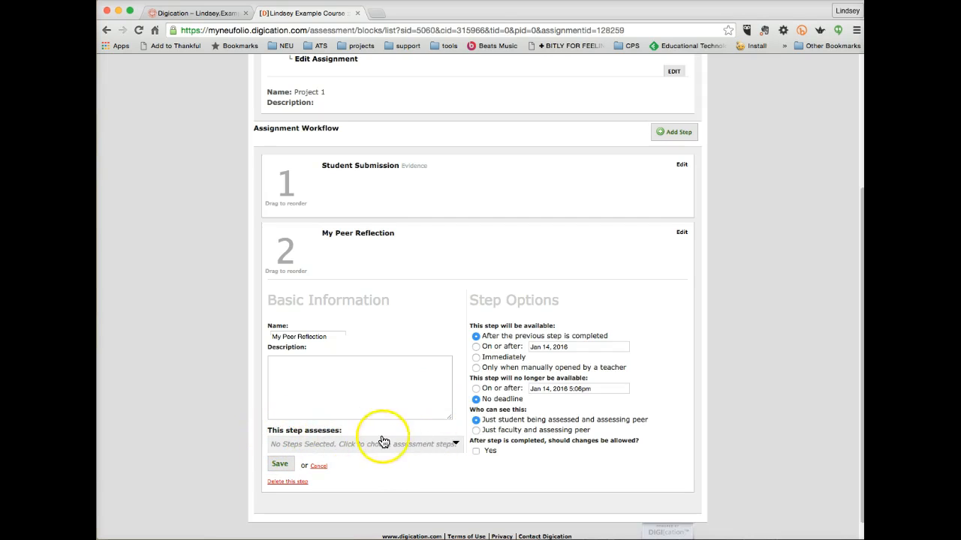
pyautogui.click(456, 445)
pyautogui.click(392, 470)
pyautogui.scroll(-1, 377, 448)
pyautogui.click(367, 431)
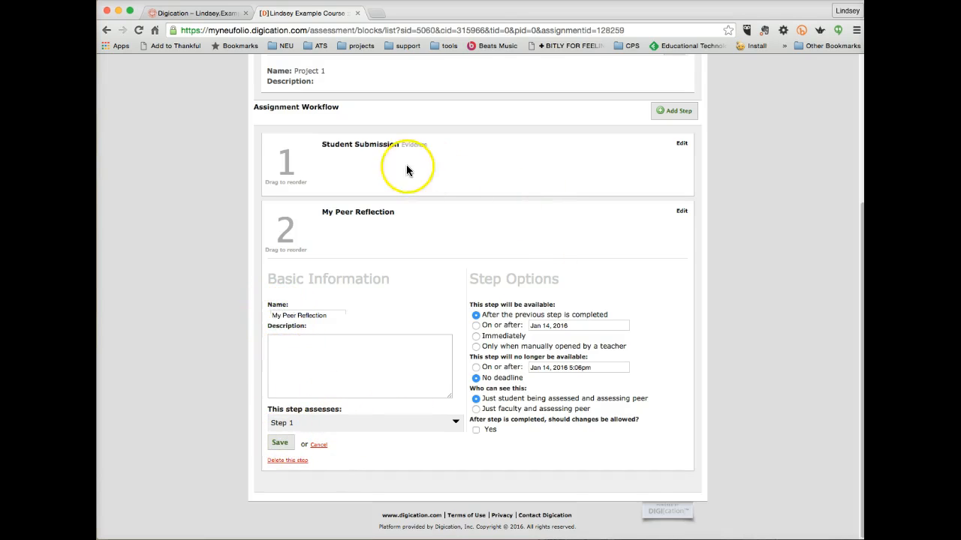
pyautogui.click(284, 443)
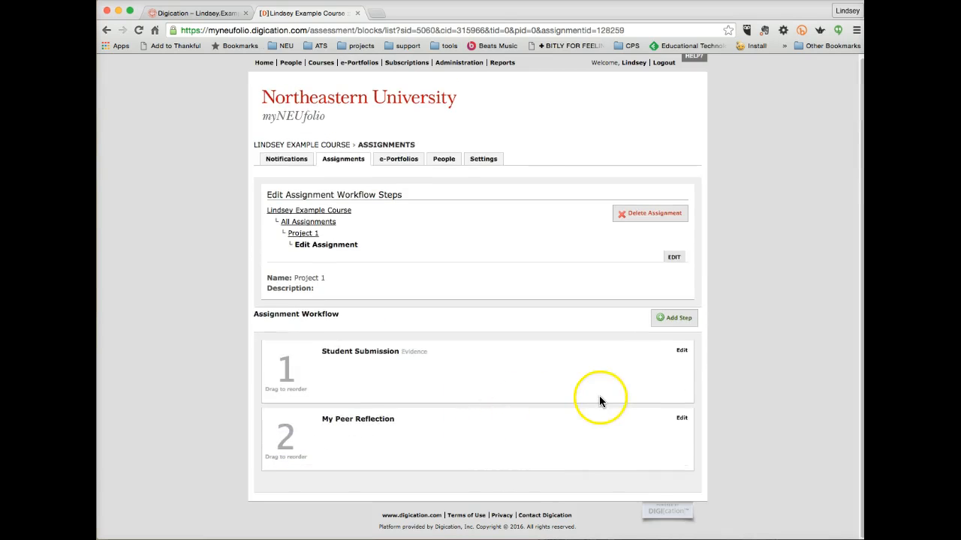
# Add an Evidence step to the Project 1 assignment workflow after the peer reflection.
pyautogui.click(676, 318)
pyautogui.scroll(-5, 555, 413)
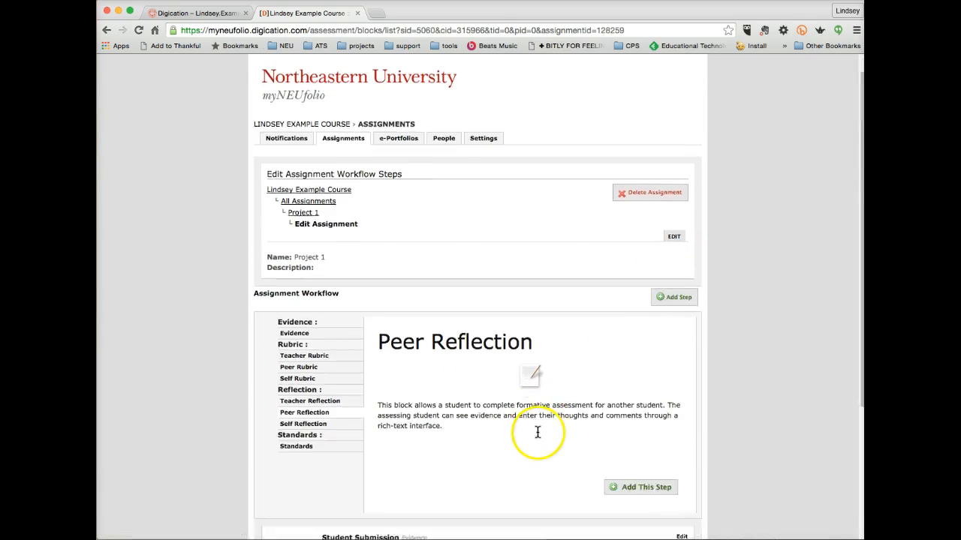
pyautogui.click(295, 173)
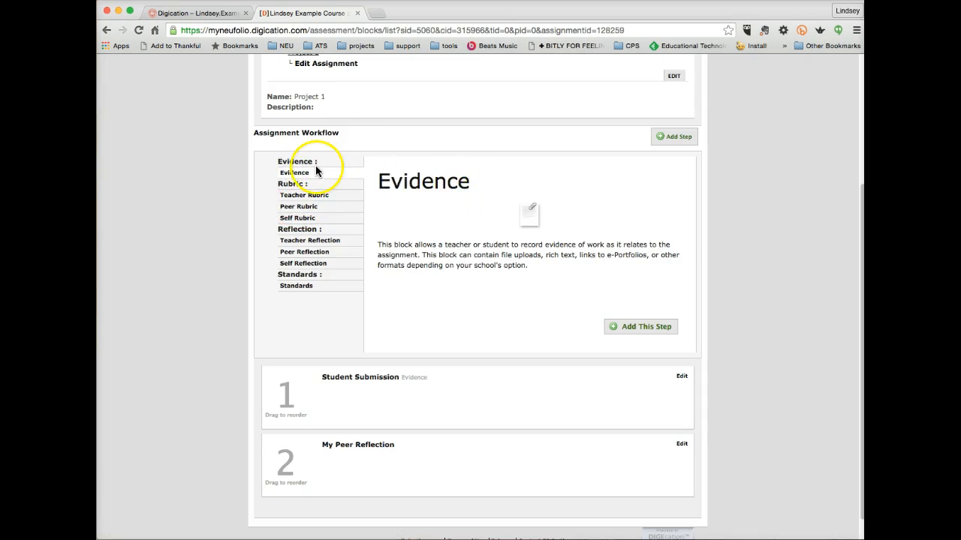
pyautogui.click(650, 328)
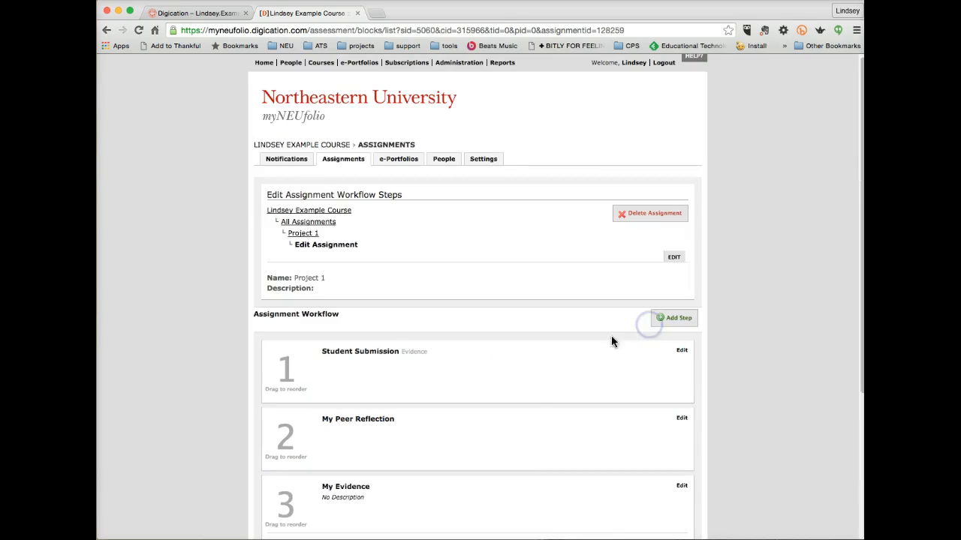
# Name the new evidence step "Final draft" and save it.
pyautogui.moveTo(309, 326); pyautogui.dragTo(268, 324)
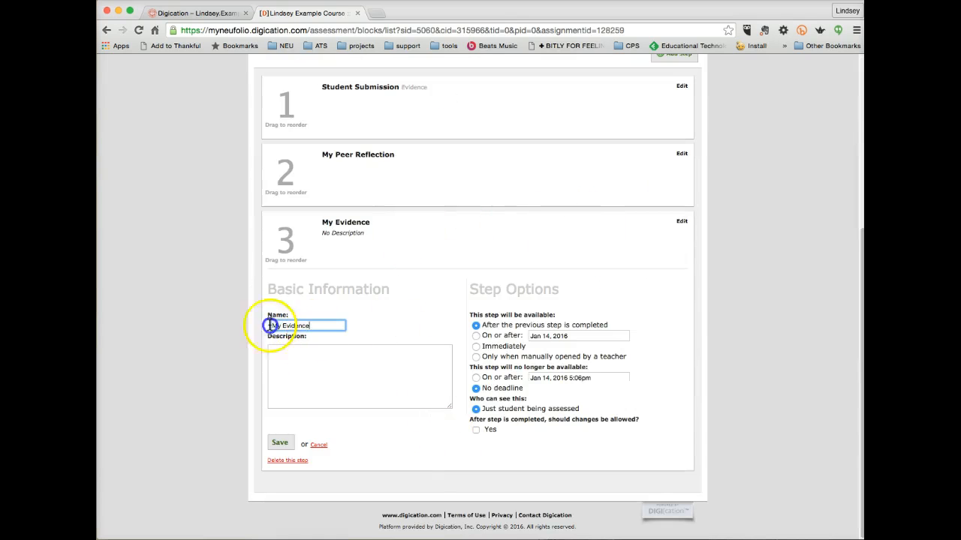
pyautogui.write('Second draft')
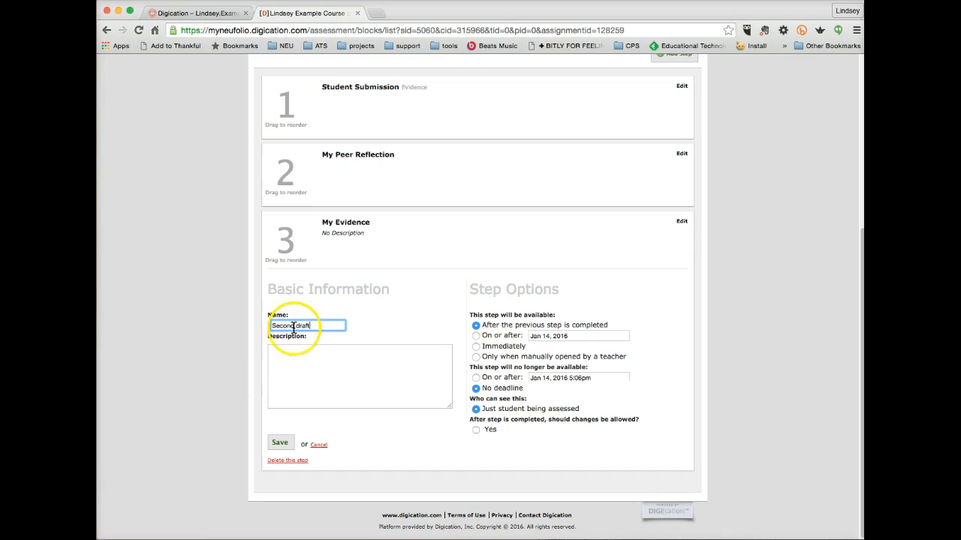
pyautogui.moveTo(308, 325); pyautogui.dragTo(167, 334)
pyautogui.doubleClick(289, 325)
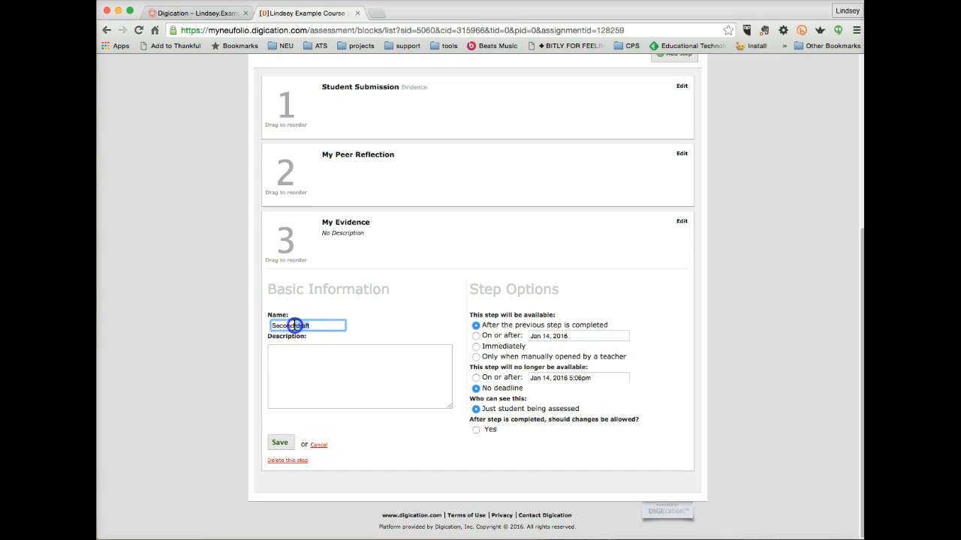
pyautogui.write('Final draft')
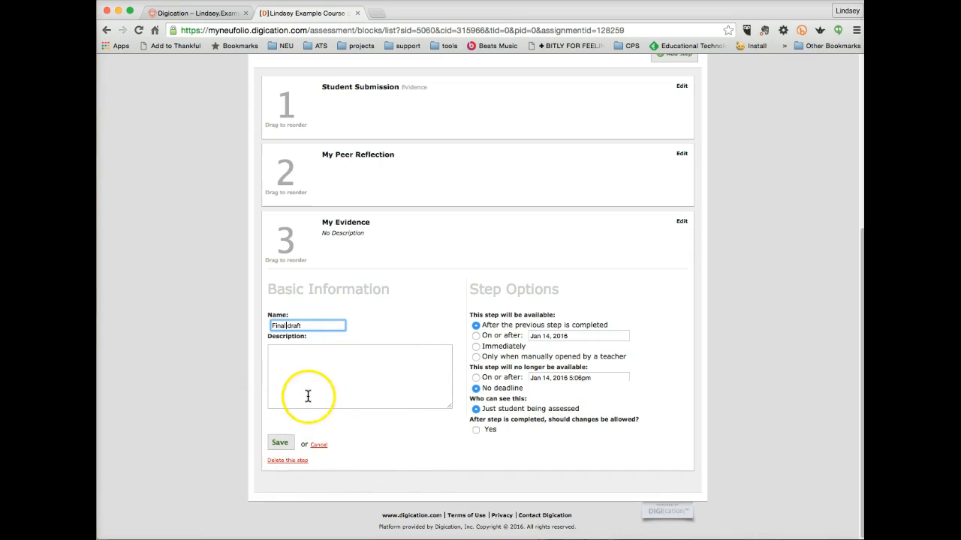
pyautogui.click(280, 445)
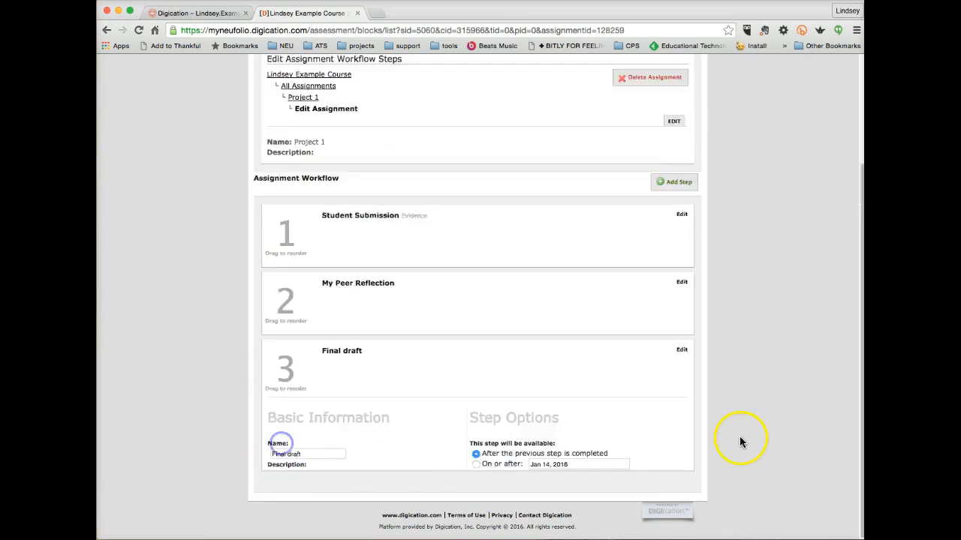
# Add a Teacher Rubric step to the assignment workflow after the Final draft step.
pyautogui.click(671, 252)
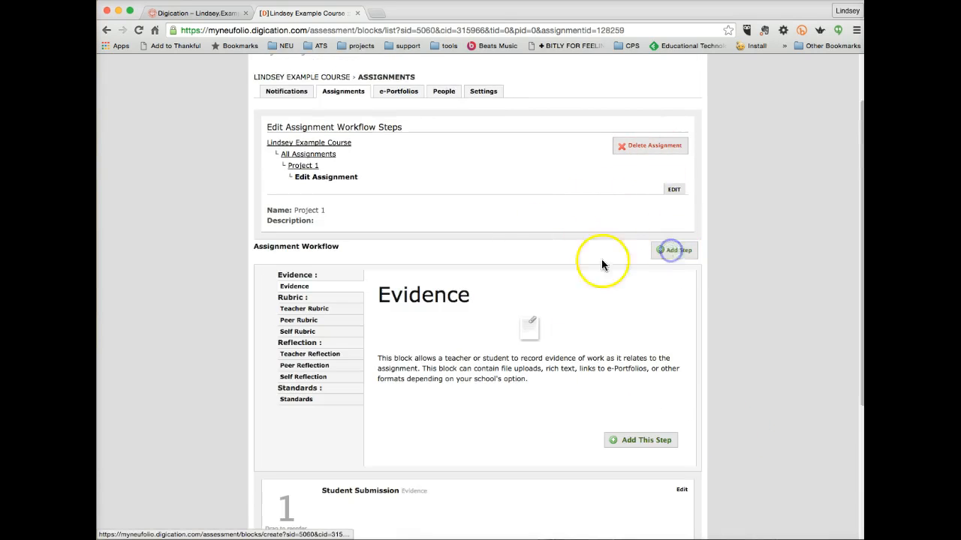
pyautogui.scroll(-5, 397, 398)
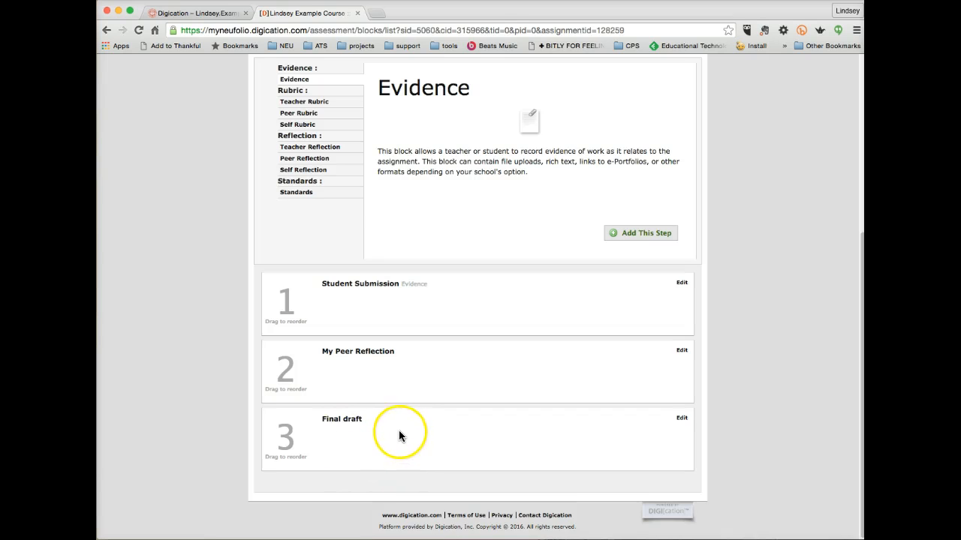
pyautogui.click(316, 105)
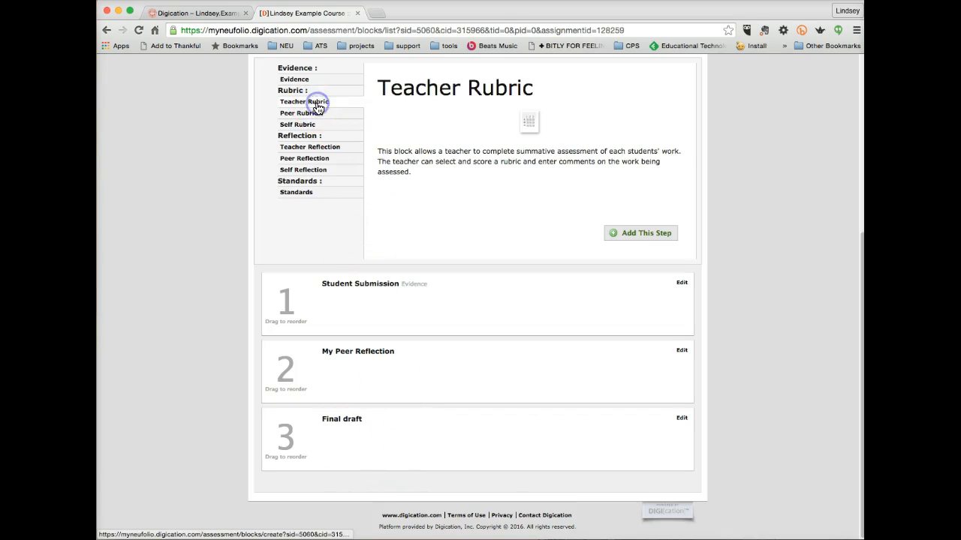
pyautogui.click(641, 233)
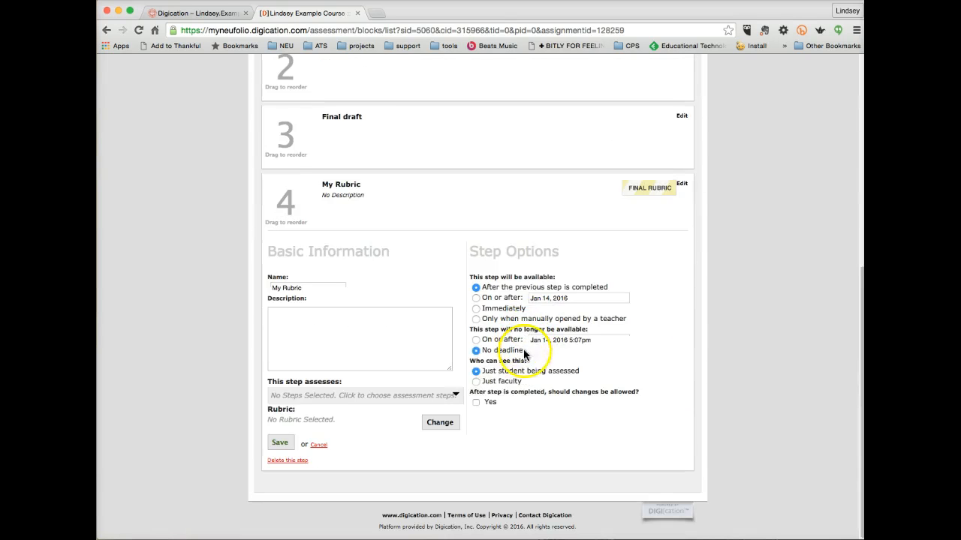
# Set the My Rubric step to assess Step 3, Final draft, and save it without choosing a rubric.
pyautogui.click(325, 395)
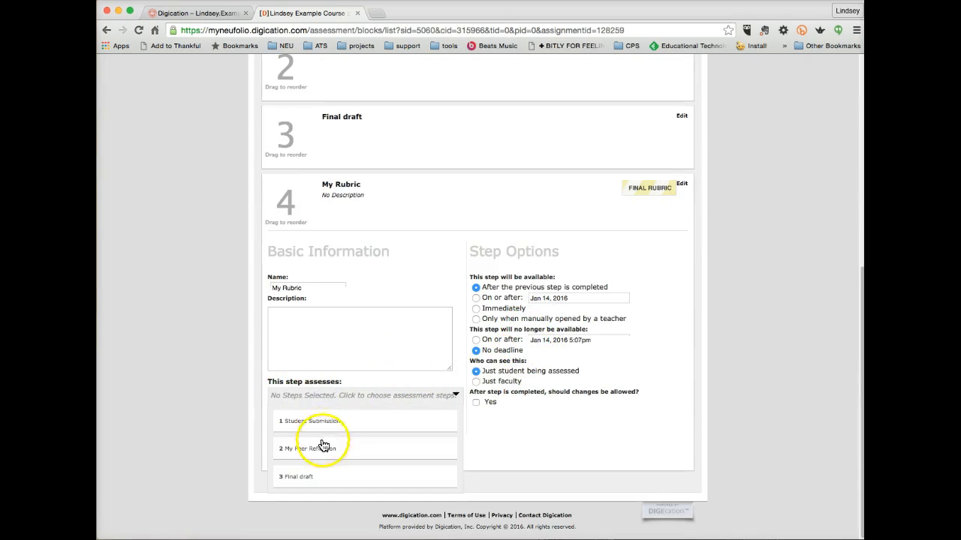
pyautogui.click(313, 398)
pyautogui.click(301, 400)
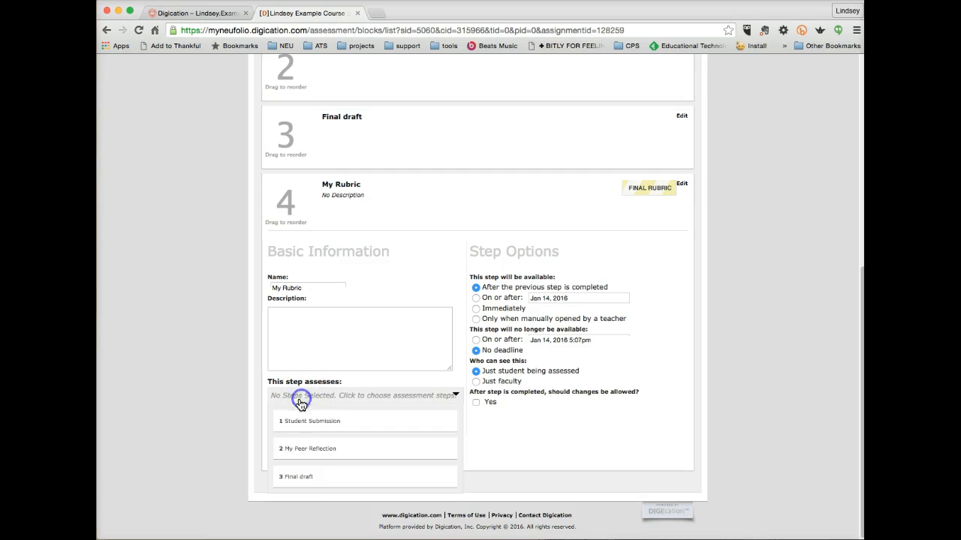
pyautogui.click(293, 477)
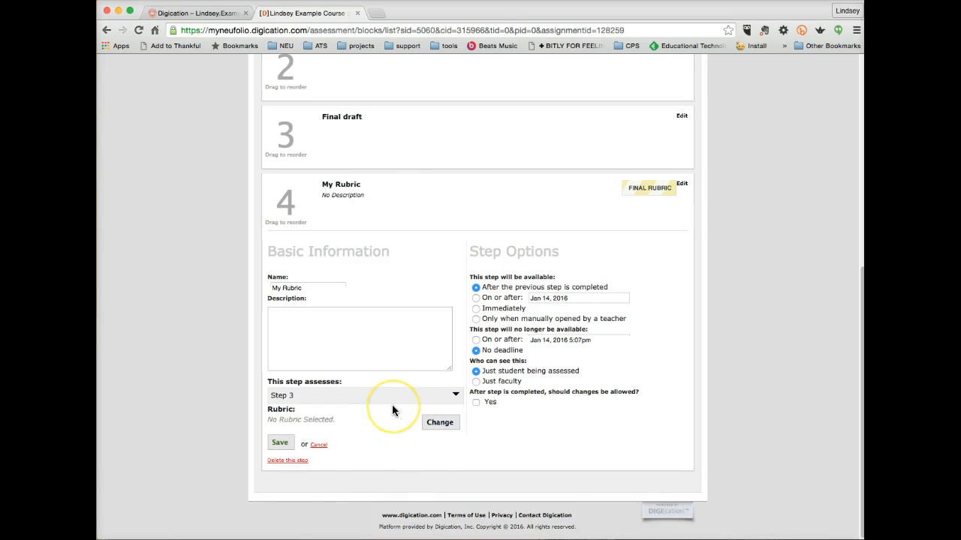
pyautogui.click(440, 423)
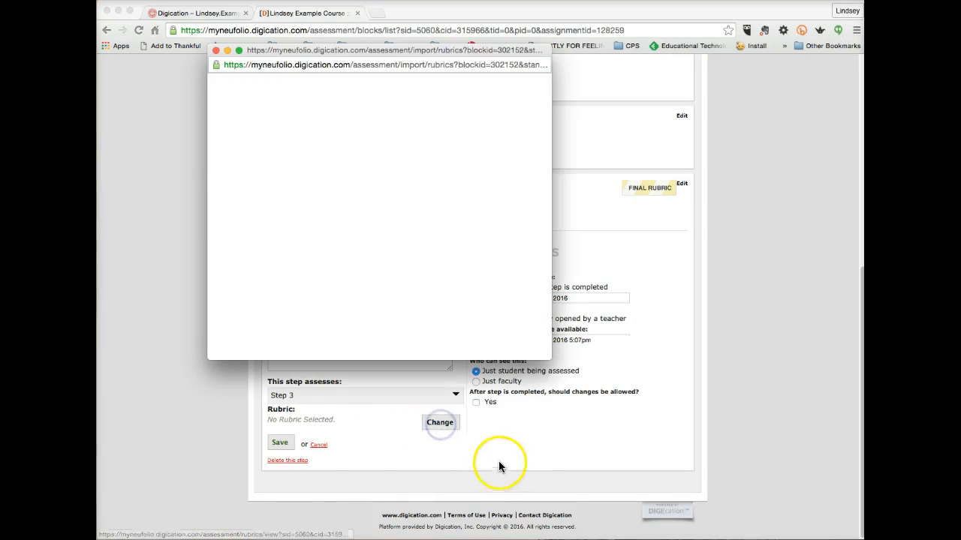
pyautogui.click(215, 51)
pyautogui.click(333, 399)
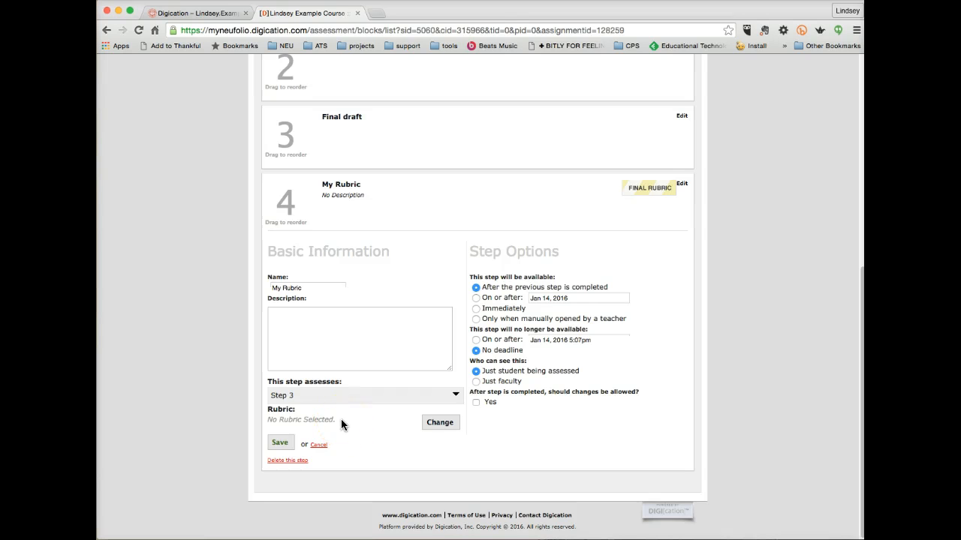
pyautogui.click(279, 443)
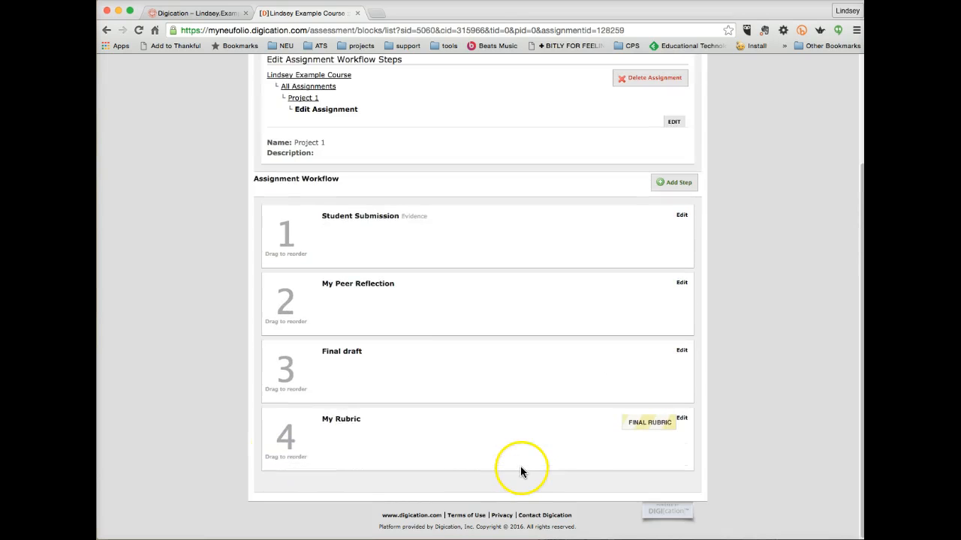
pyautogui.scroll(2, 440, 315)
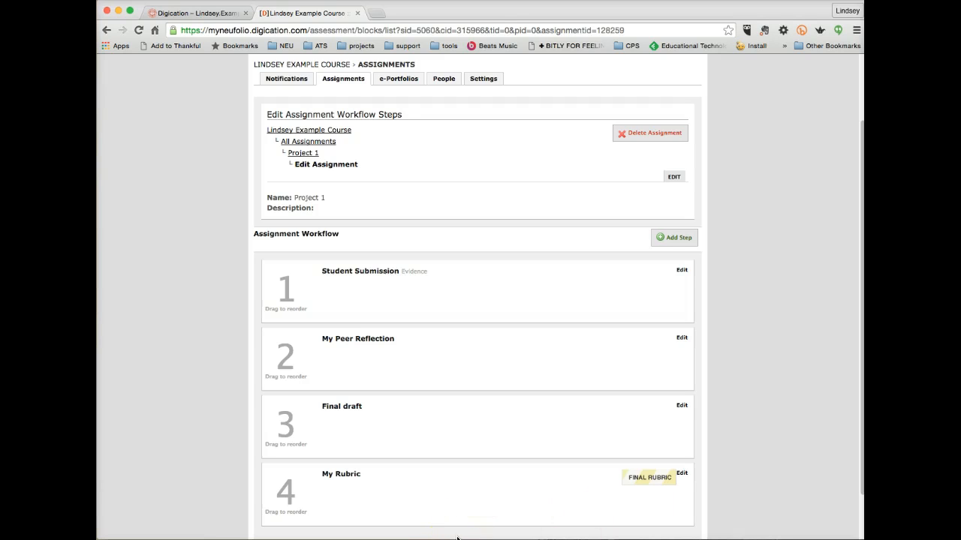
pyautogui.scroll(1, 333, 519)
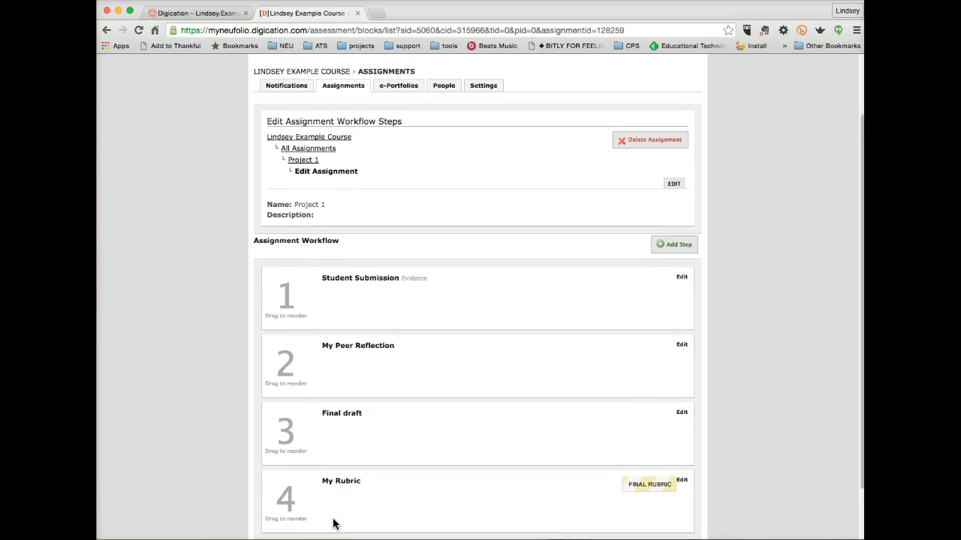
pyautogui.scroll(-1, 334, 524)
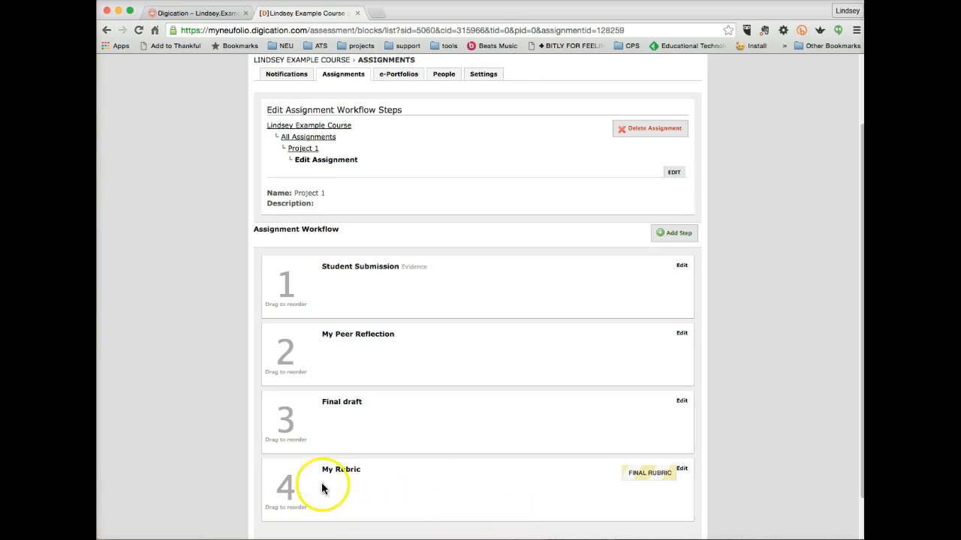
pyautogui.scroll(-1, 506, 488)
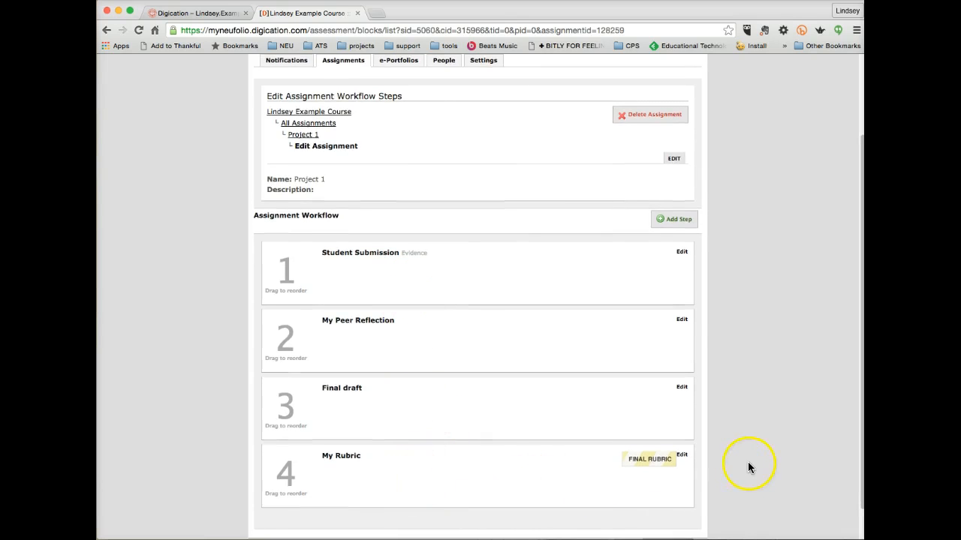
pyautogui.scroll(5, 748, 466)
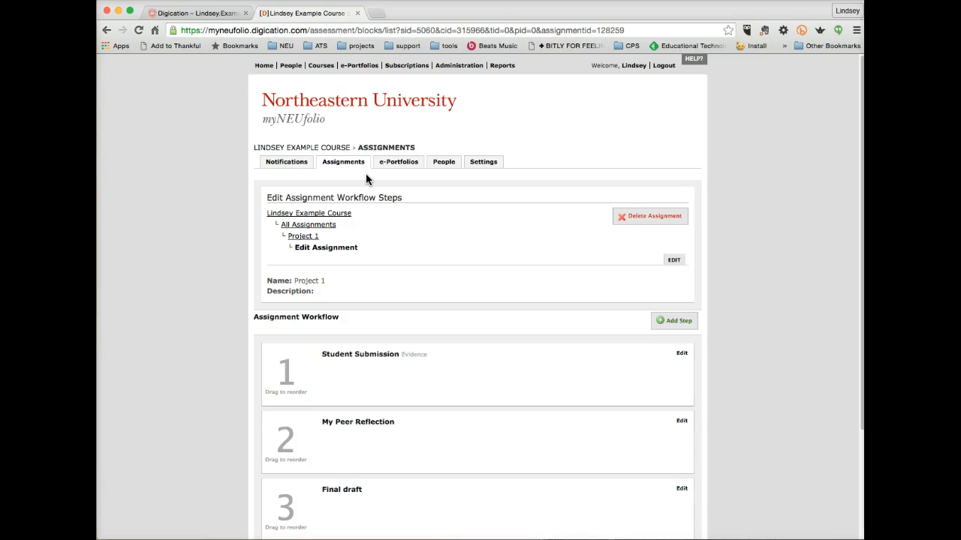
# Switch from the Project 1 assignment workflow back to the Digication page in the Blackboard course.
pyautogui.scroll(-3, 591, 436)
pyautogui.scroll(3, 592, 435)
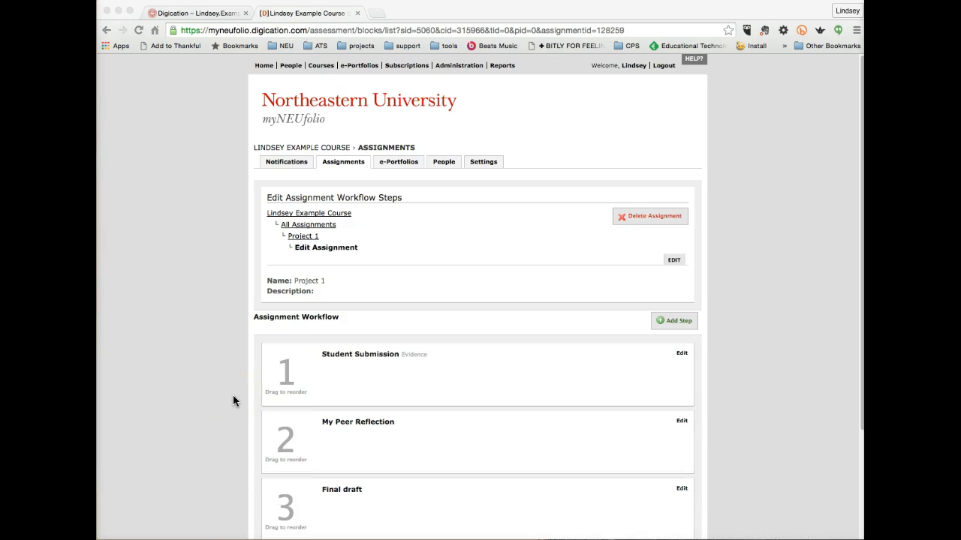
pyautogui.click(207, 13)
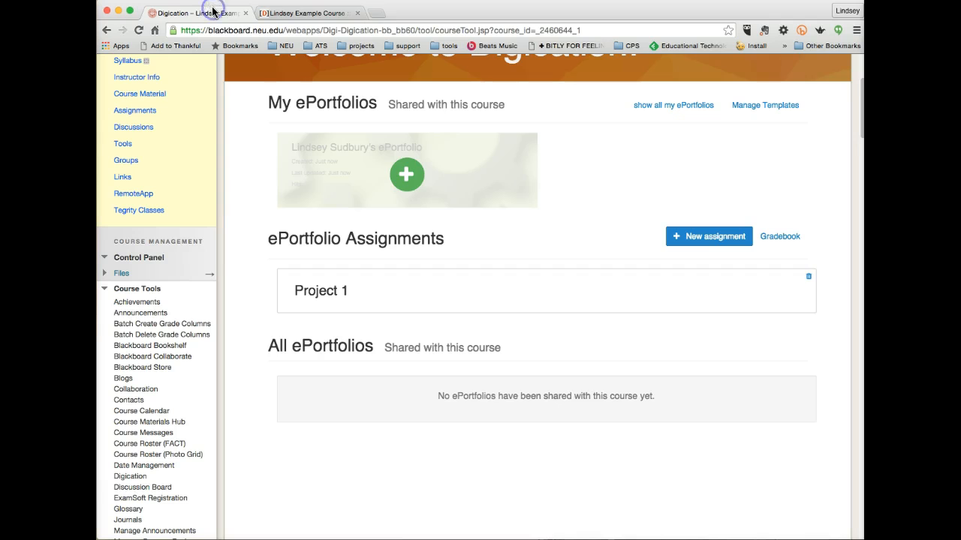
pyautogui.scroll(5, 194, 257)
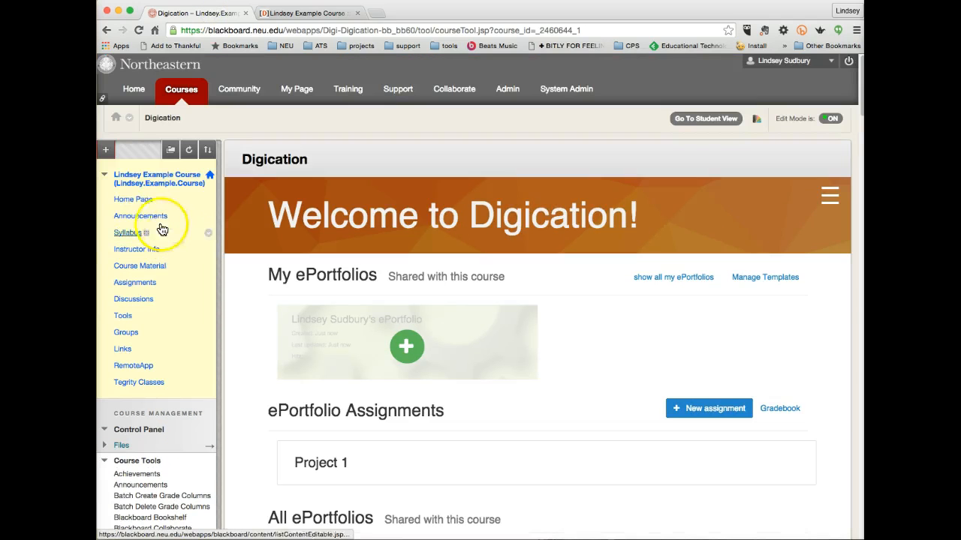
# Add a tool link named "Digication ePortfolio" with type Digication to the course menu and make it available to users.
pyautogui.click(106, 150)
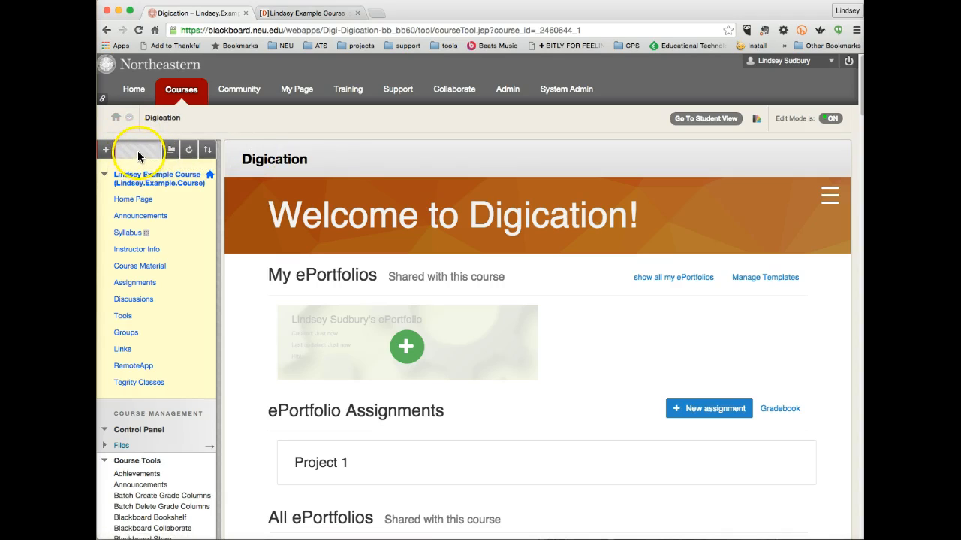
pyautogui.click(106, 150)
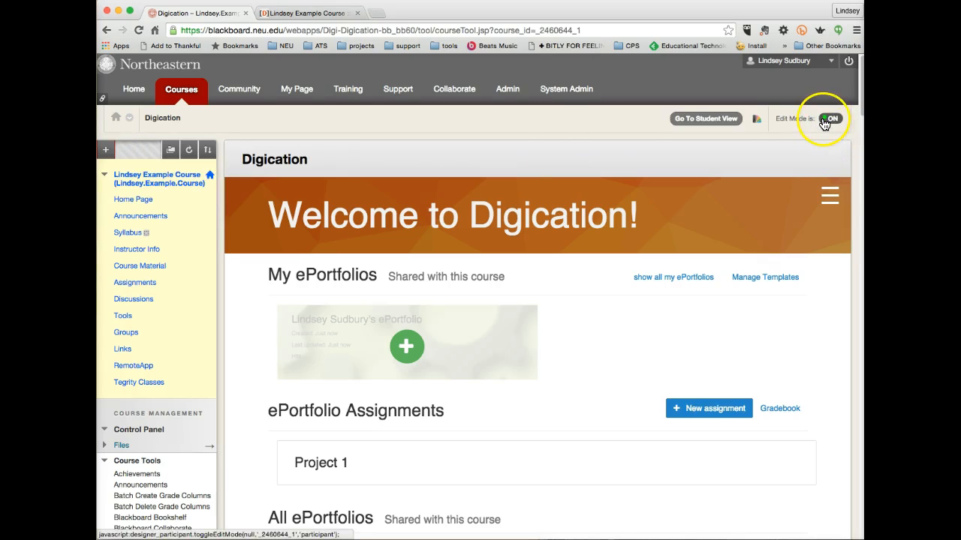
pyautogui.click(108, 153)
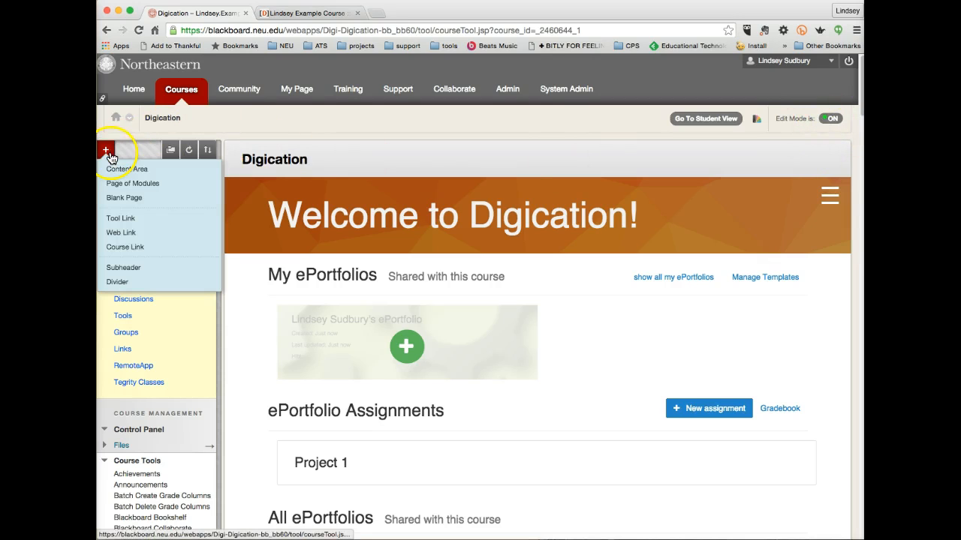
pyautogui.click(135, 219)
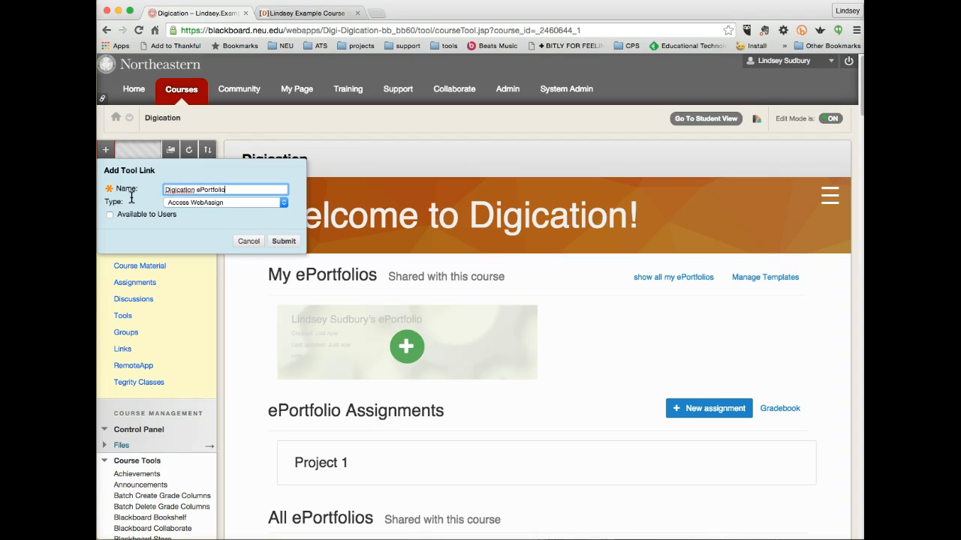
pyautogui.click(202, 205)
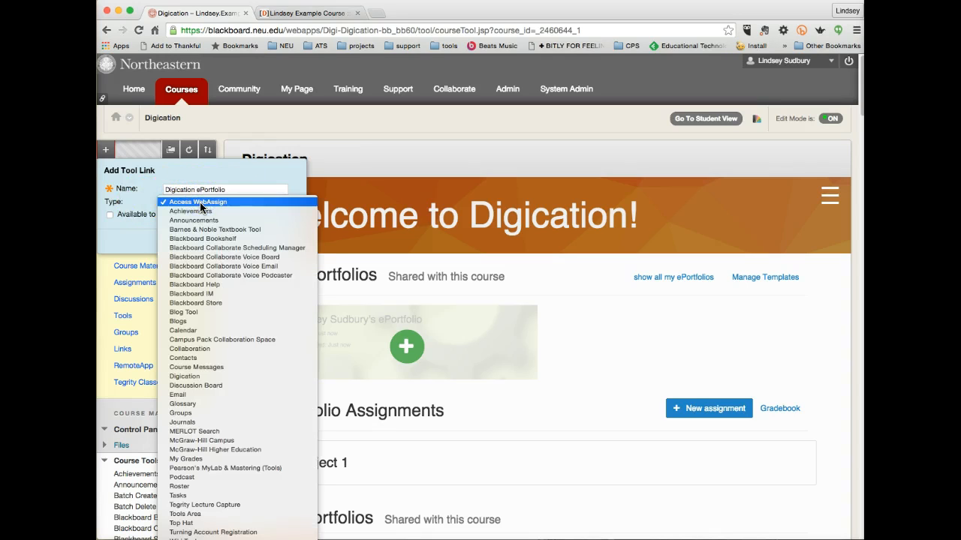
pyautogui.click(208, 379)
pyautogui.click(109, 215)
pyautogui.click(283, 241)
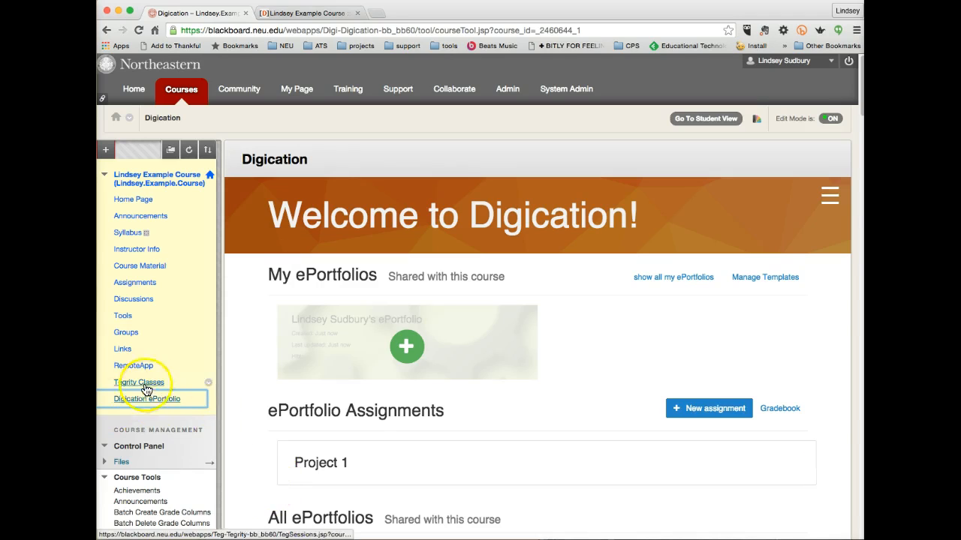
# Open the new Digication ePortfolio link in the course menu and return to the Project 1 assignment workflow.
pyautogui.click(160, 406)
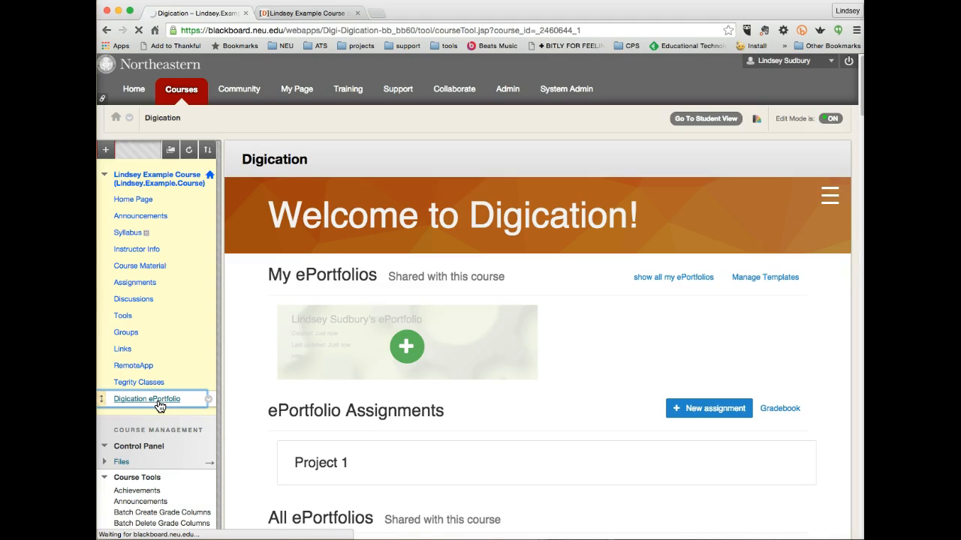
pyautogui.click(156, 402)
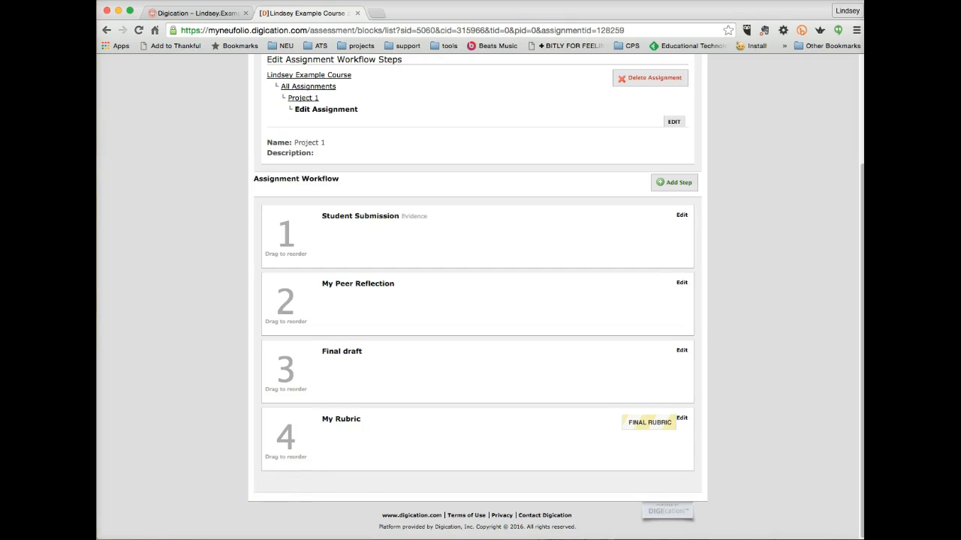
pyautogui.scroll(5, 775, 219)
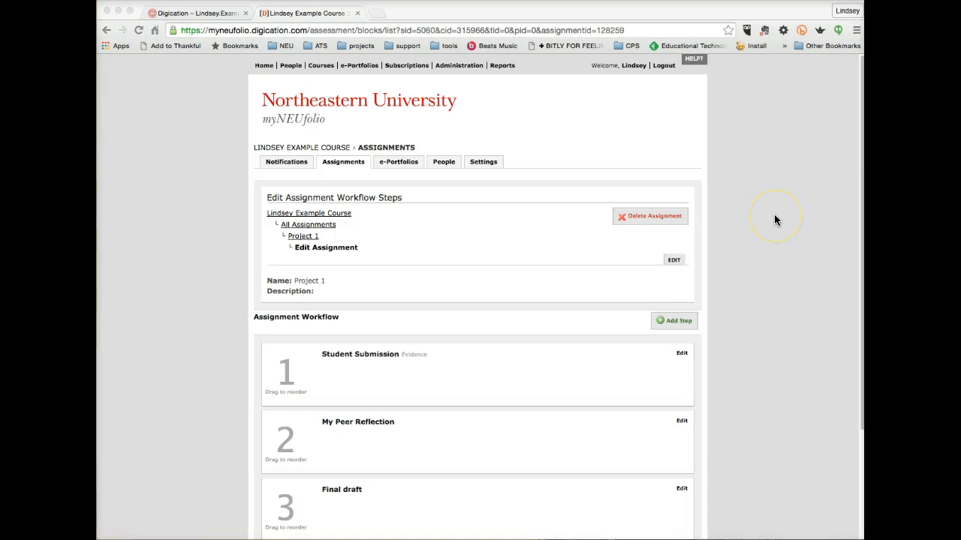